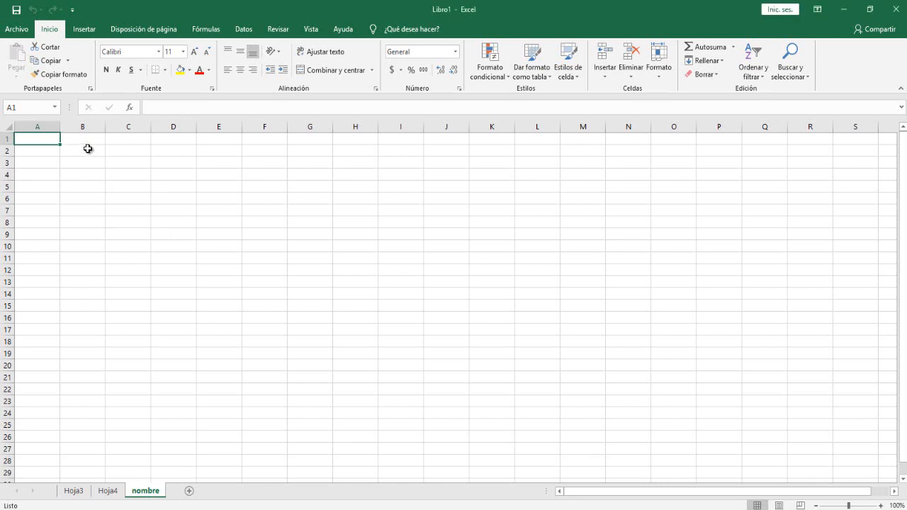
click(73, 127)
click(138, 209)
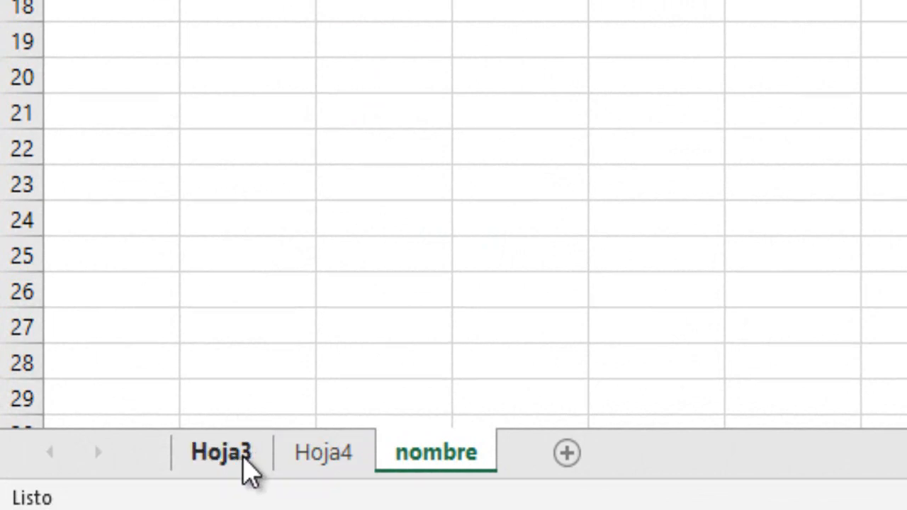
- Reorder the sheets by moving Hoja3 behind Hoja4 and moving Hoja4 back behind Hoja3
drag(249, 469, 373, 470)
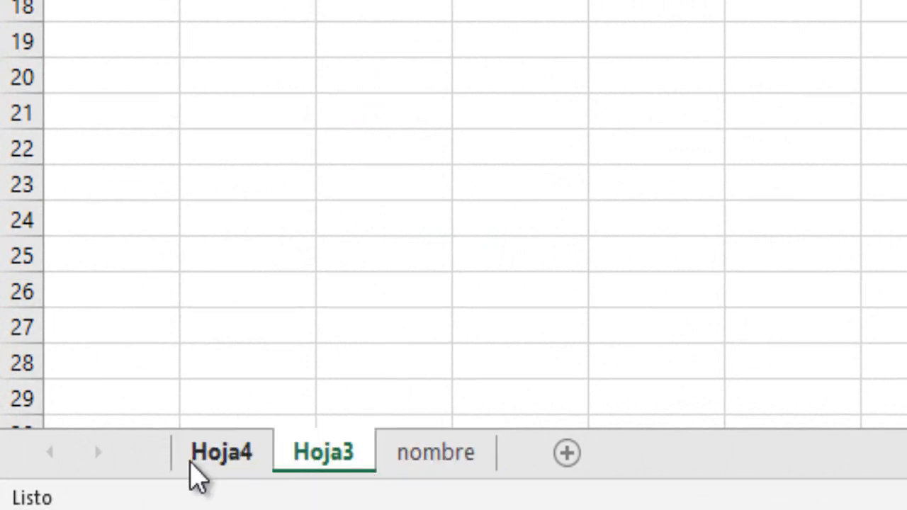
drag(257, 461, 373, 473)
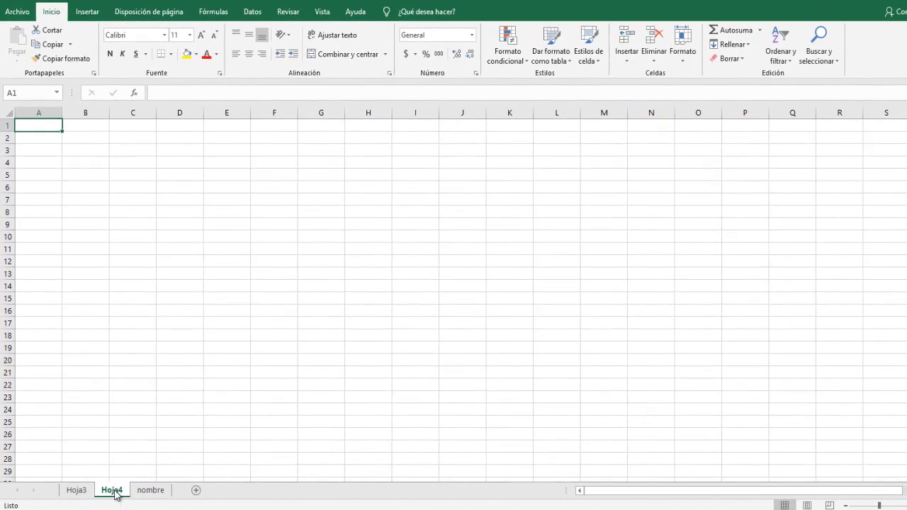
- Insert a blank worksheet before Hoja4 and delete that new sheet again
right_click(111, 493)
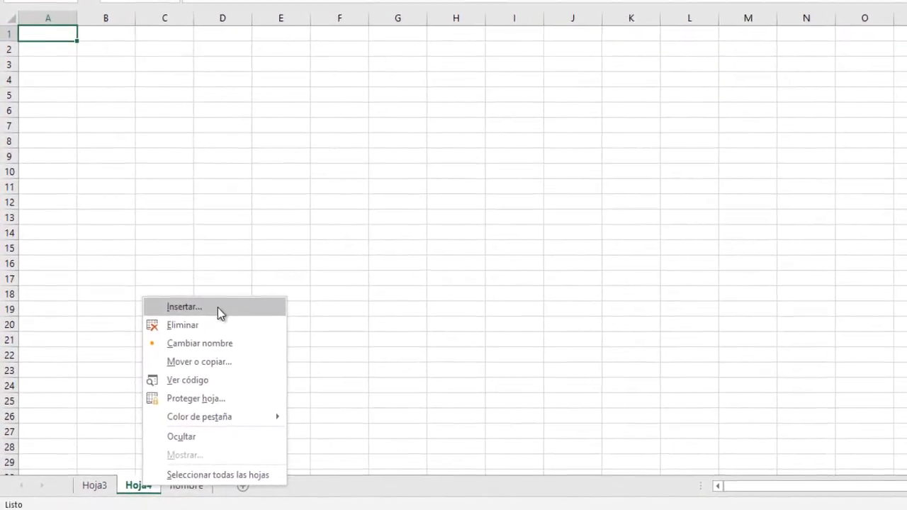
click(236, 294)
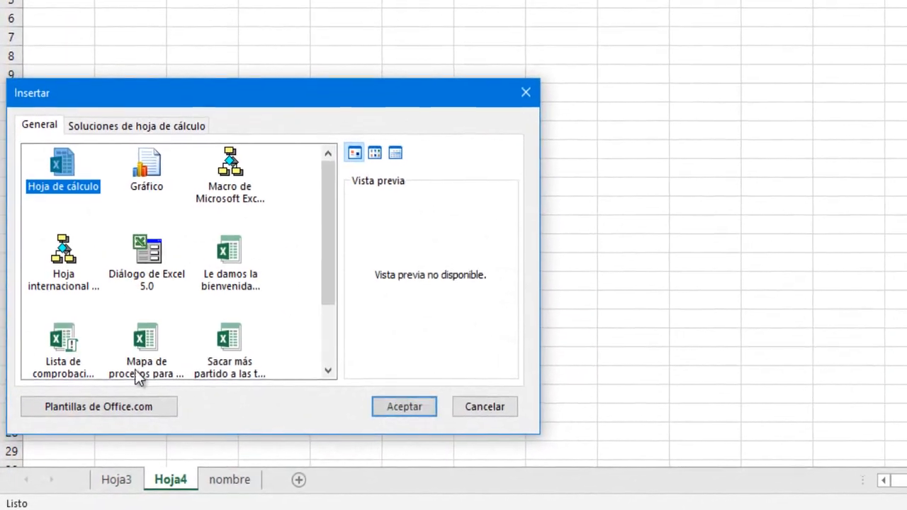
click(408, 407)
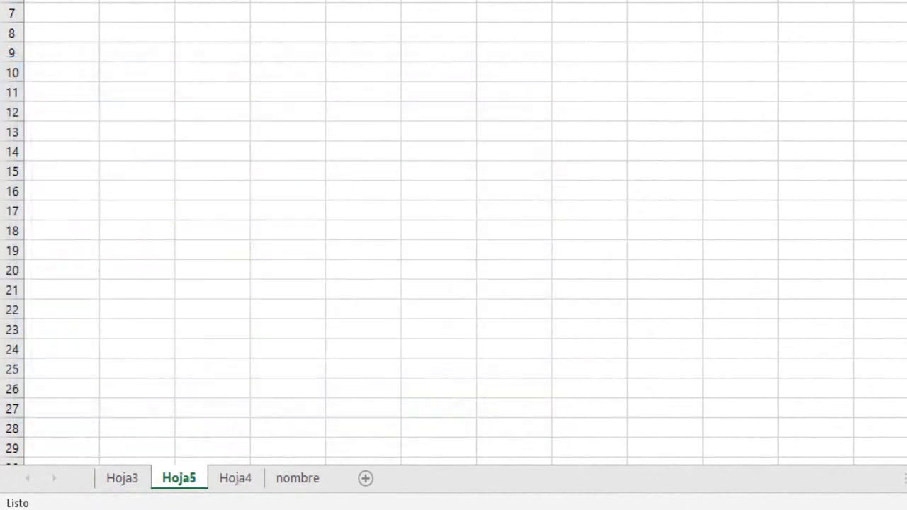
right_click(183, 488)
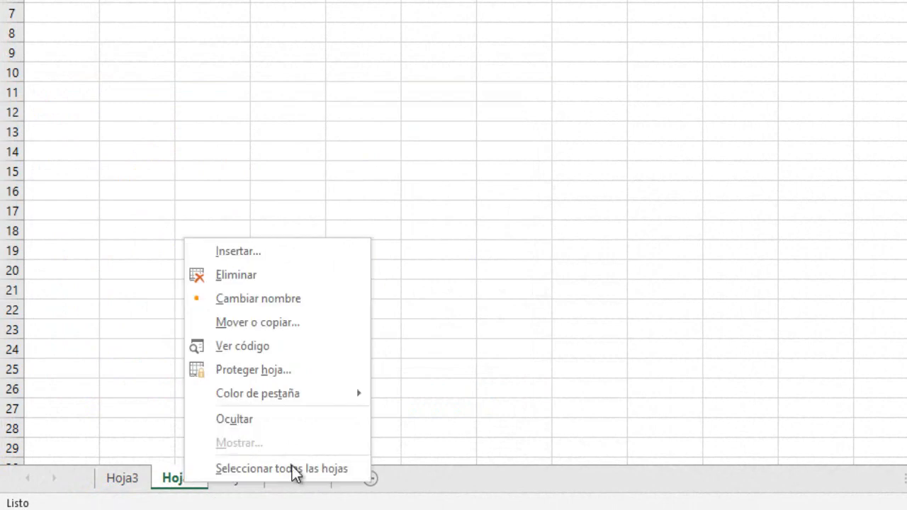
click(281, 274)
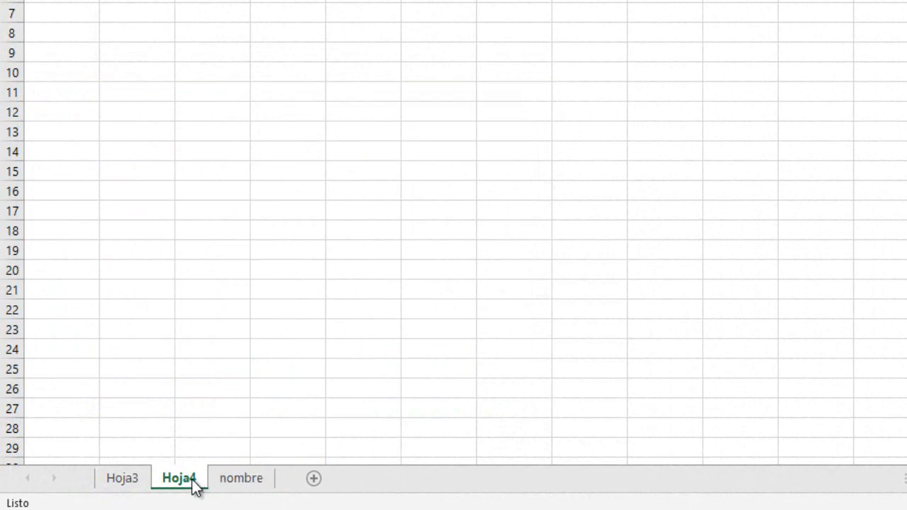
- Rename the sheet "nombre" as "Nombre 10"
right_click(238, 487)
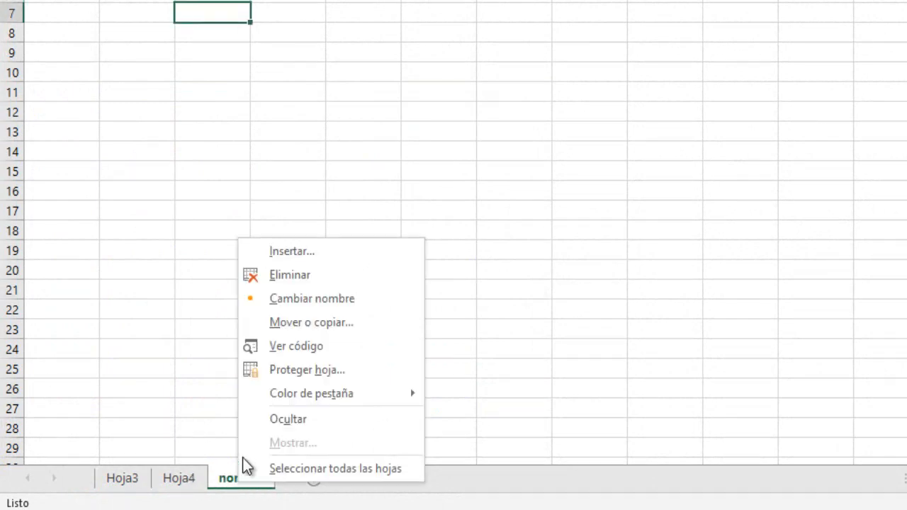
click(358, 301)
key(Return)
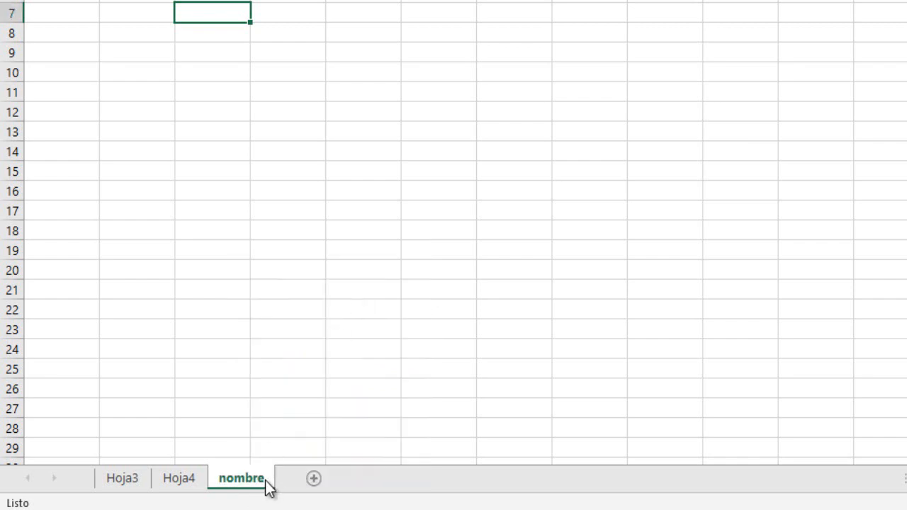
right_click(263, 484)
click(338, 298)
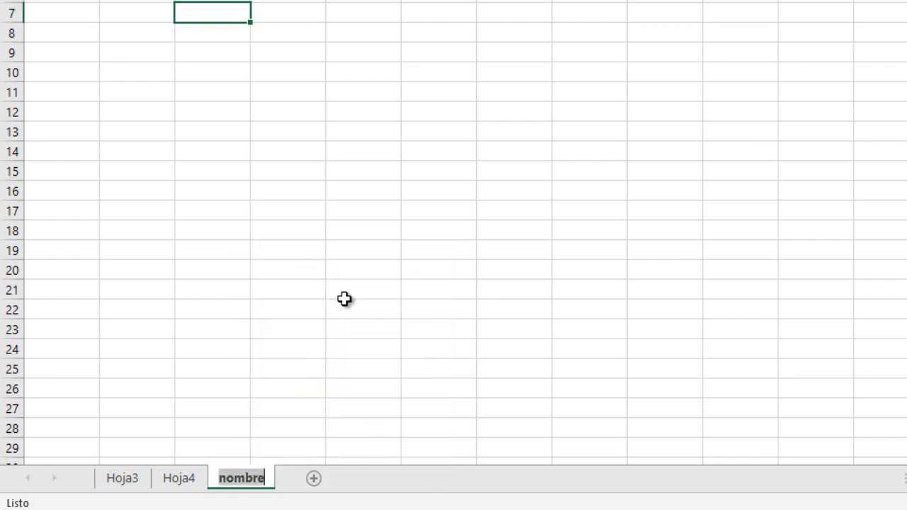
text(No)
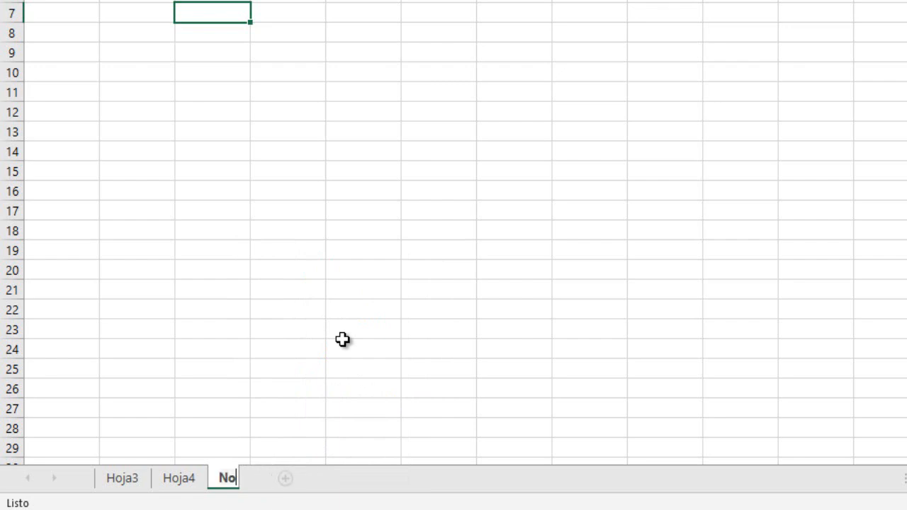
text(mbre 10)
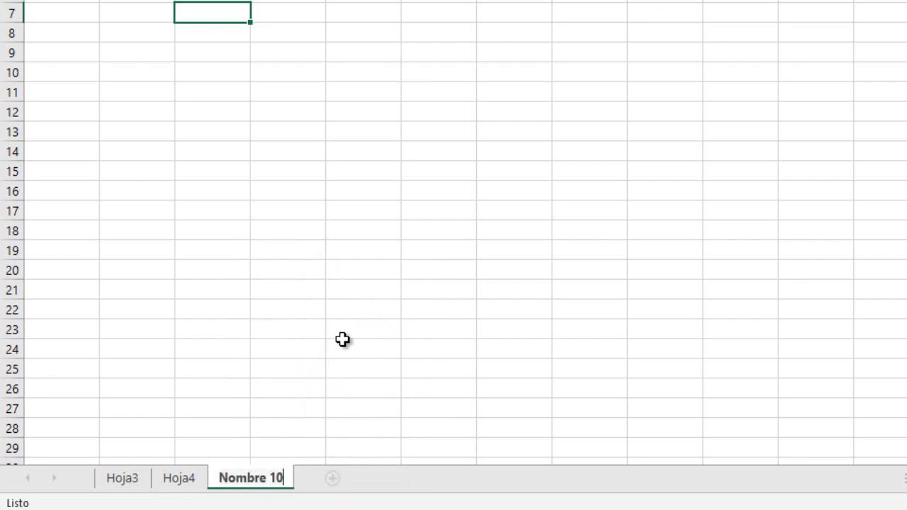
key(Return)
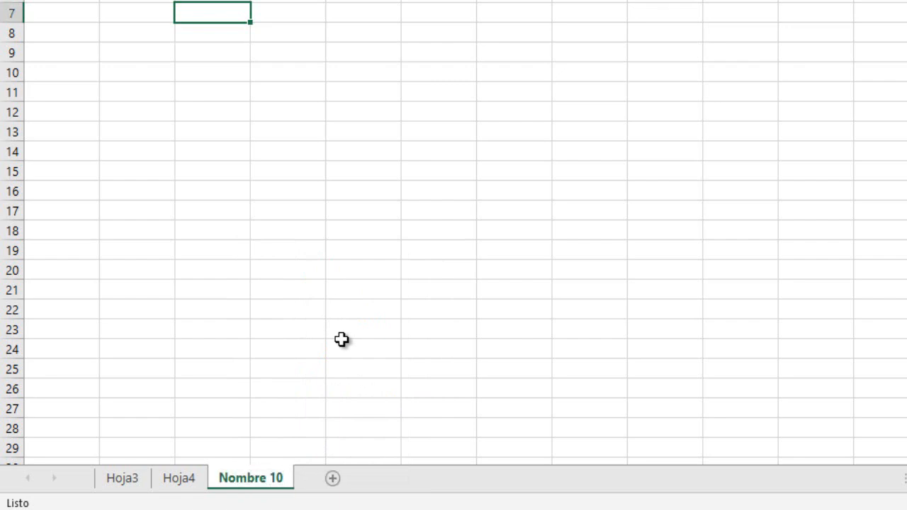
- Create a copy of the Nombre 10 sheet in the same workbook, placed before the original
right_click(260, 481)
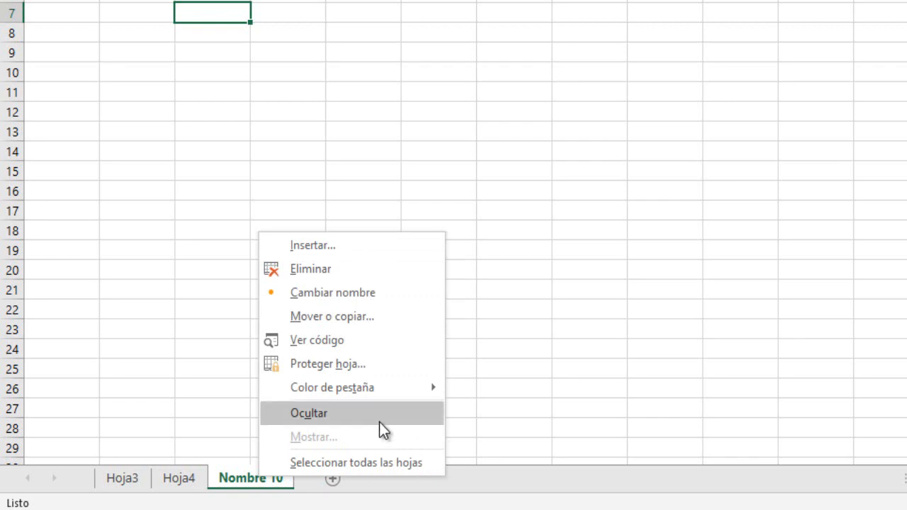
click(367, 318)
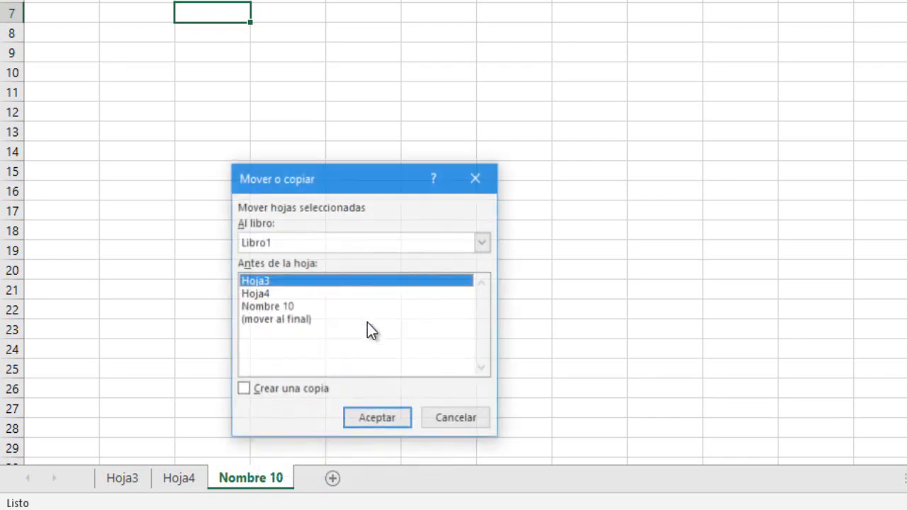
click(270, 308)
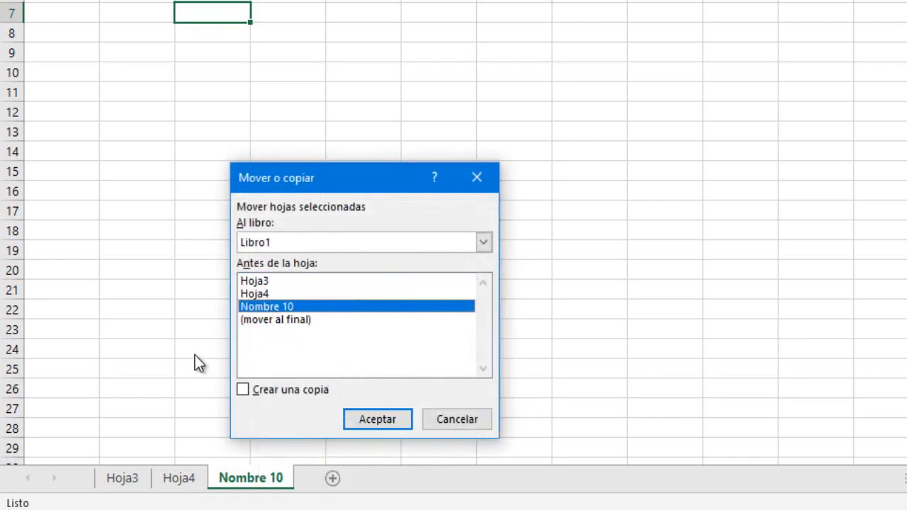
click(289, 392)
click(384, 424)
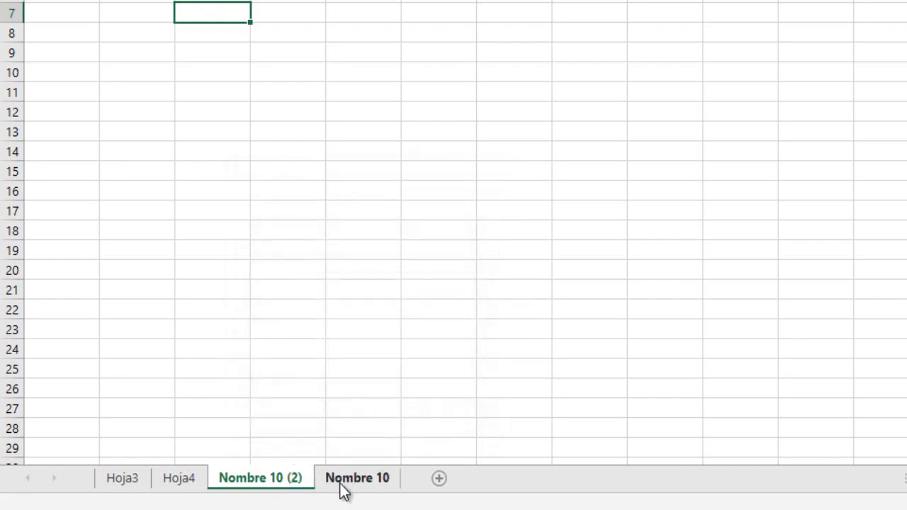
- Switch back and forth between the copied sheet and the original Nombre 10 to compare them
click(345, 487)
click(289, 487)
click(352, 486)
click(291, 486)
click(354, 487)
click(305, 488)
right_click(298, 487)
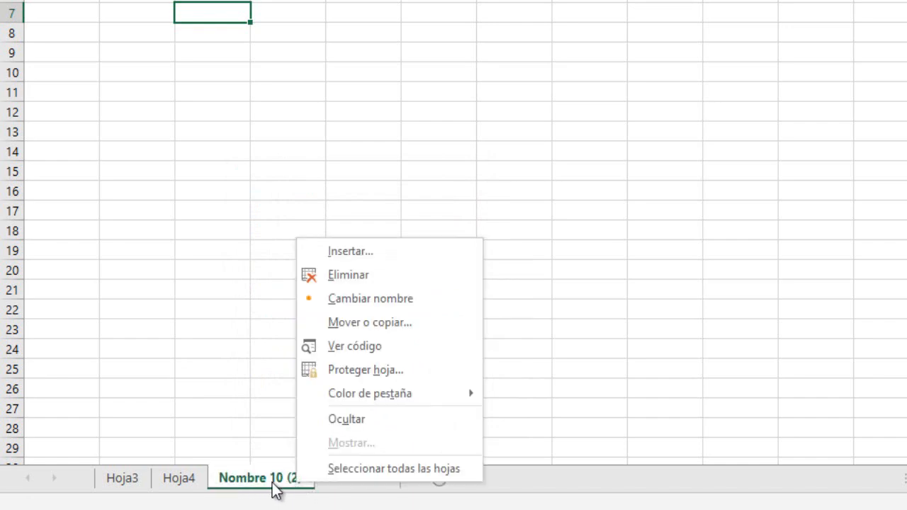
click(250, 391)
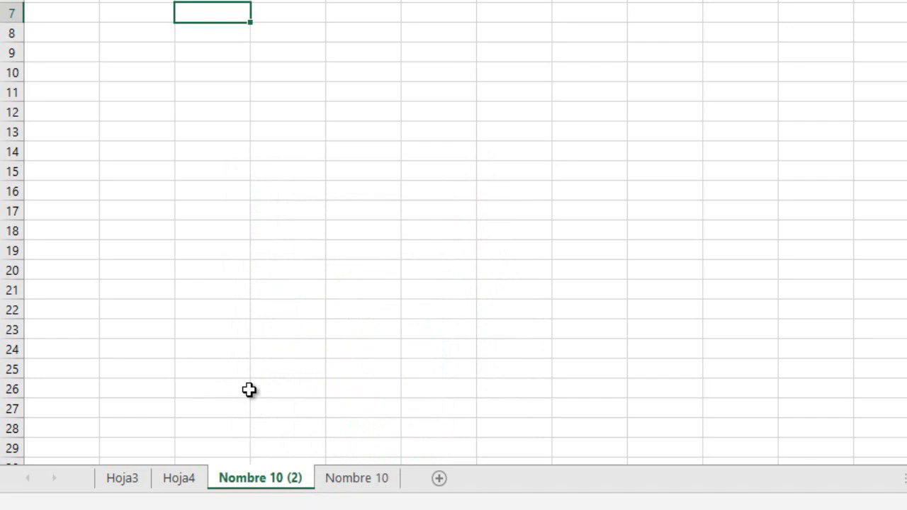
- Set the tab color of the copied sheet Nombre 10 (2) to a light gold theme color
right_click(265, 483)
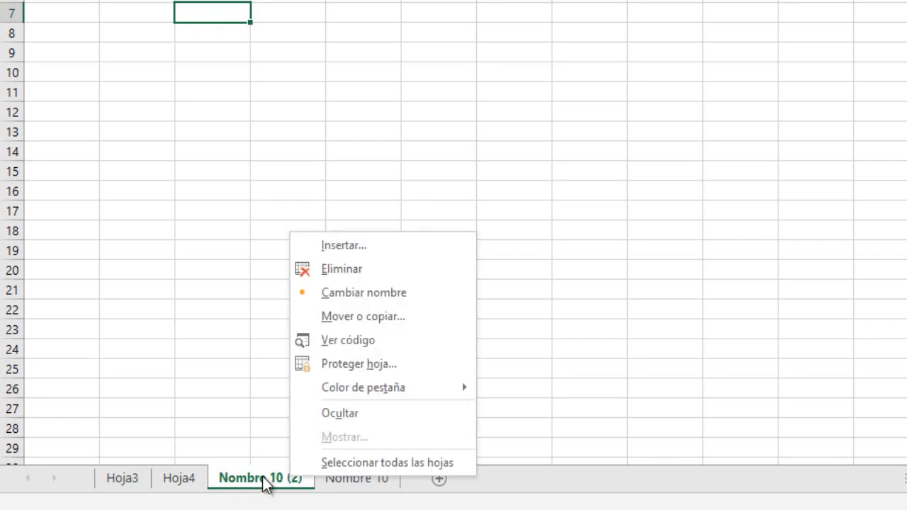
click(270, 104)
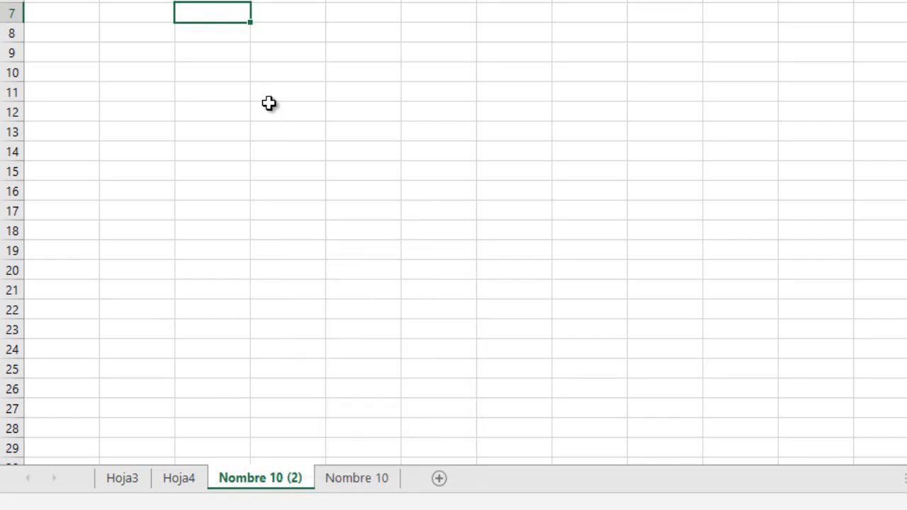
right_click(274, 473)
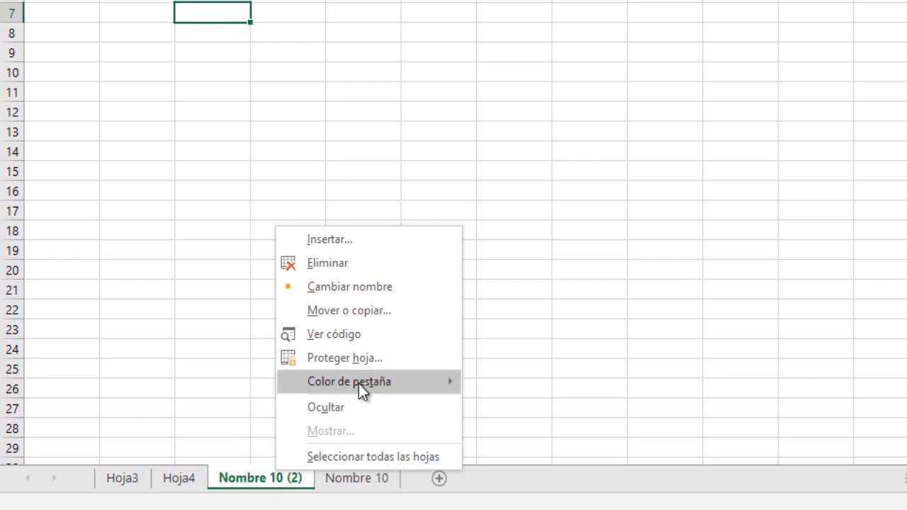
mouse_move(389, 385)
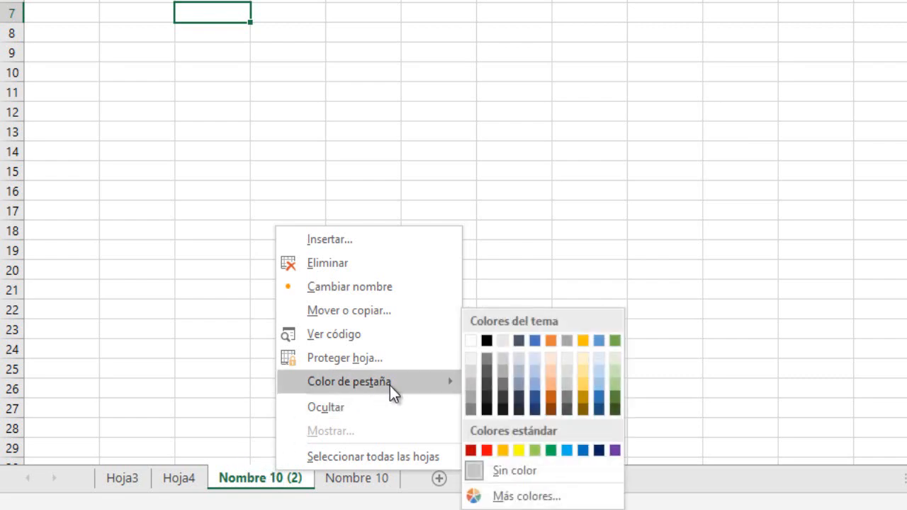
click(587, 386)
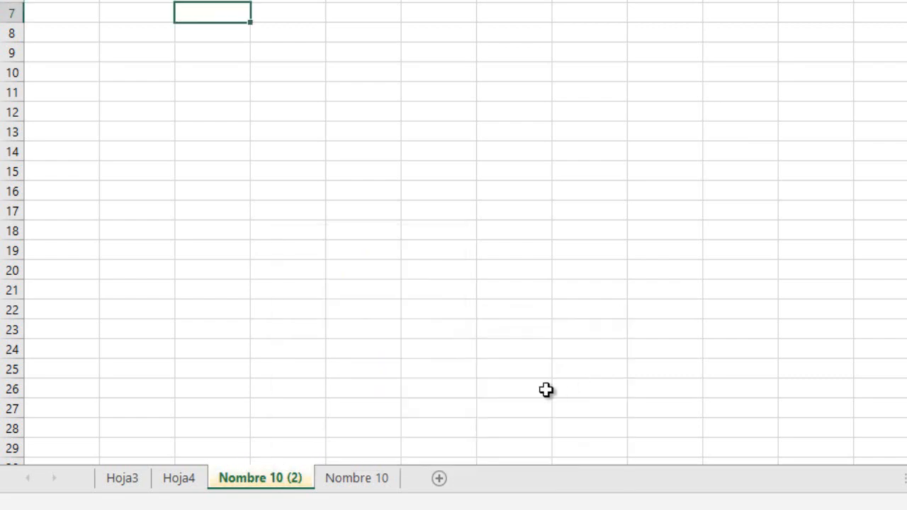
- Set the tab color of the original Nombre 10 sheet to standard red and switch to Hoja4
click(352, 474)
right_click(365, 478)
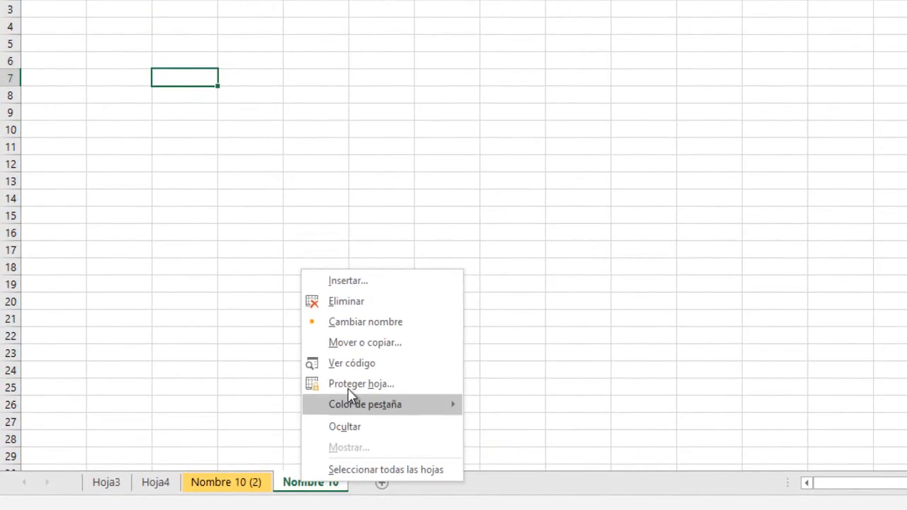
mouse_move(364, 404)
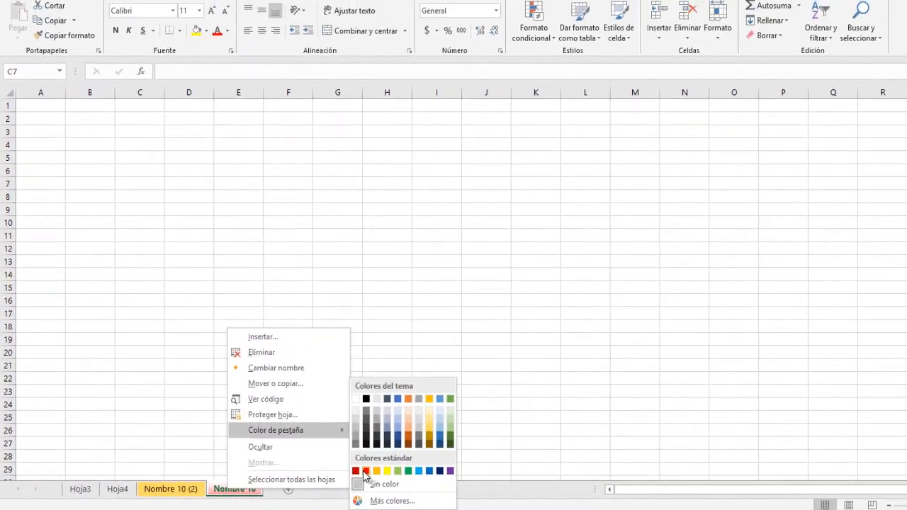
click(389, 467)
click(239, 398)
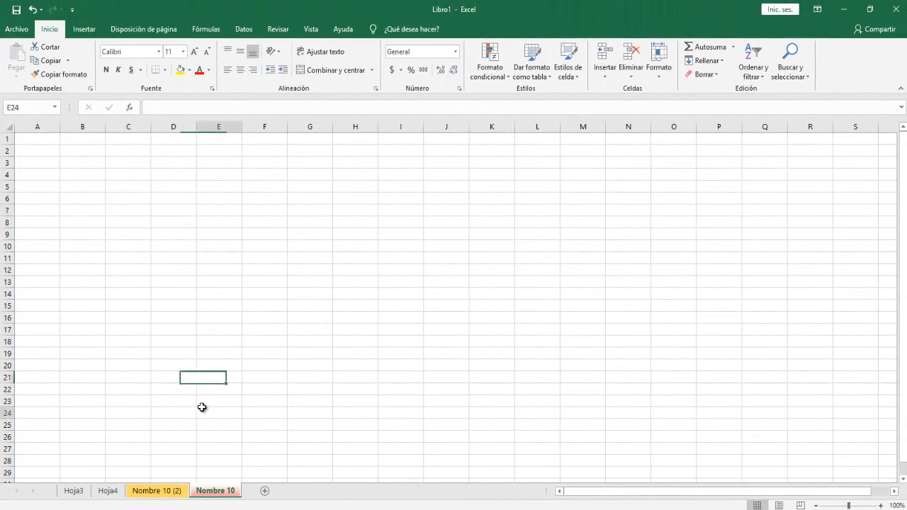
click(160, 366)
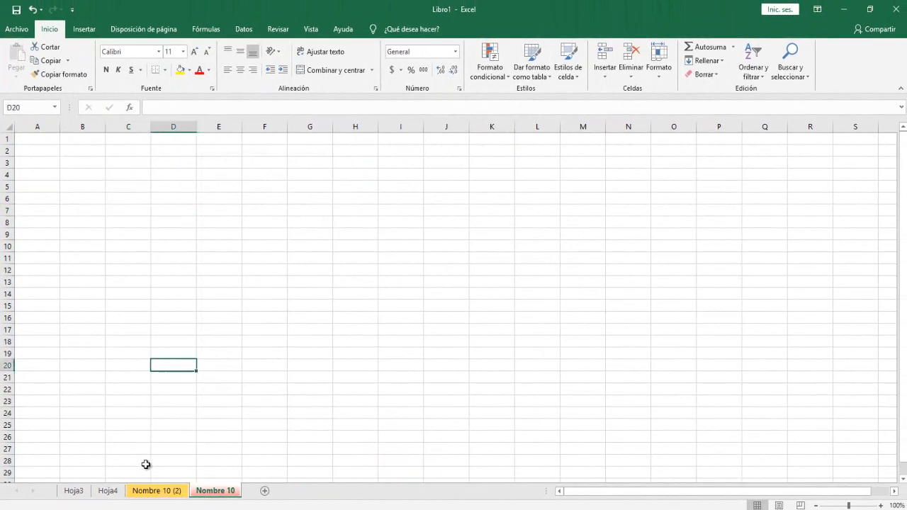
click(118, 490)
click(108, 380)
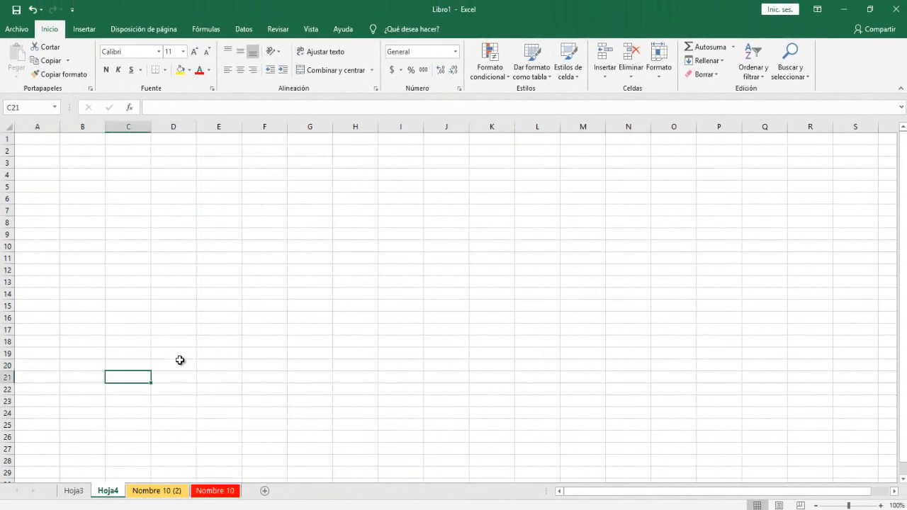
- Hide the Nombre 10 sheet with the red tab
click(160, 491)
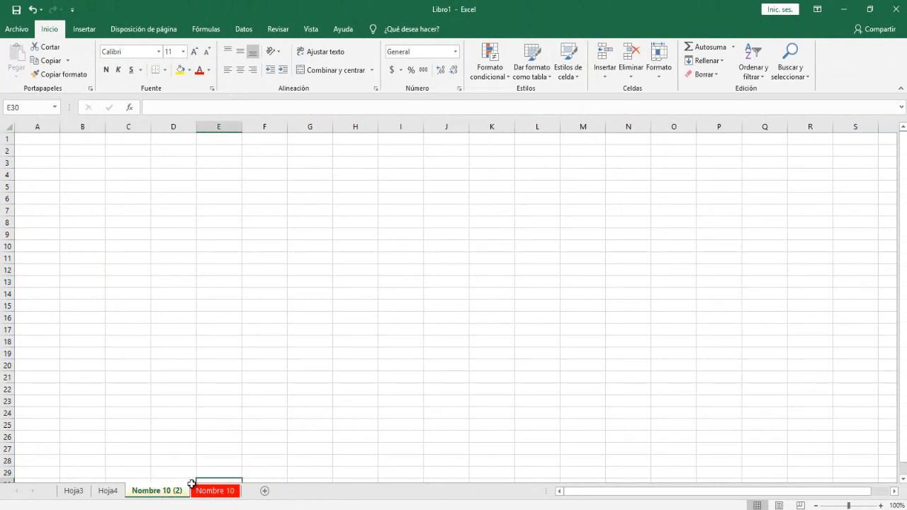
ctrl+click(202, 491)
click(174, 494)
right_click(171, 493)
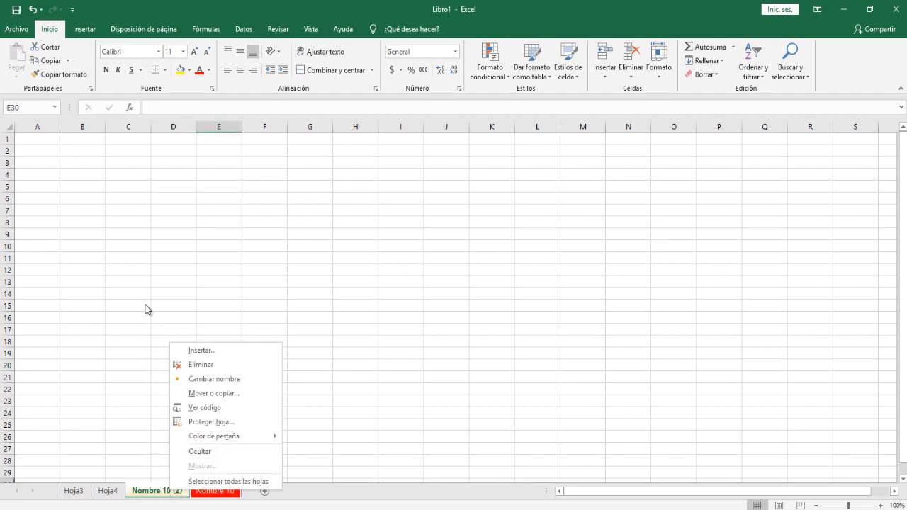
click(140, 347)
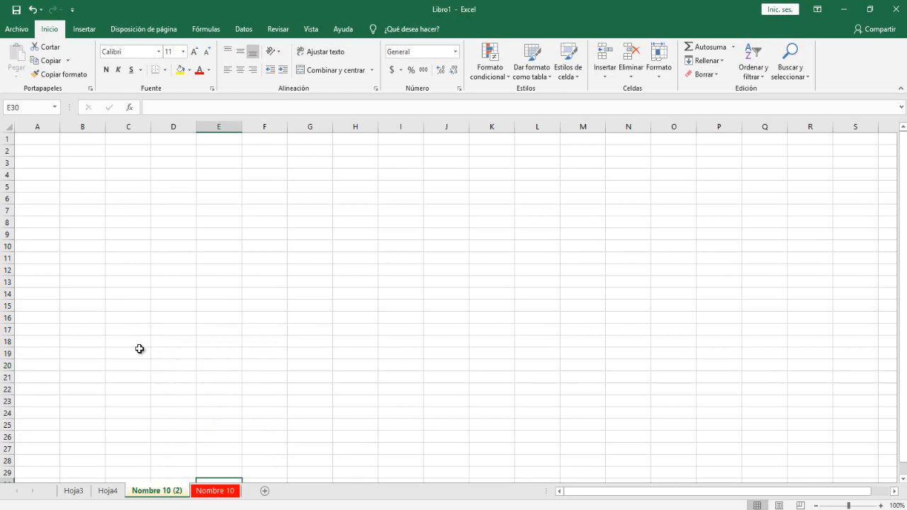
right_click(203, 493)
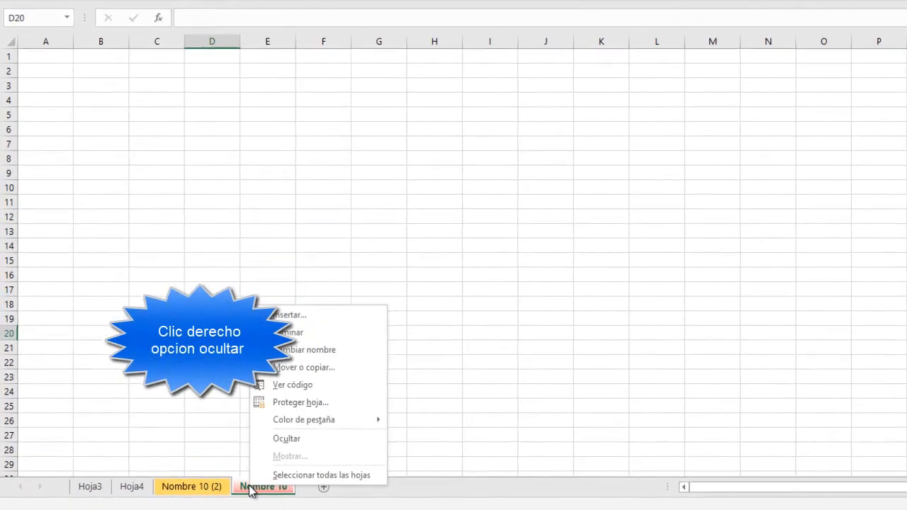
click(318, 438)
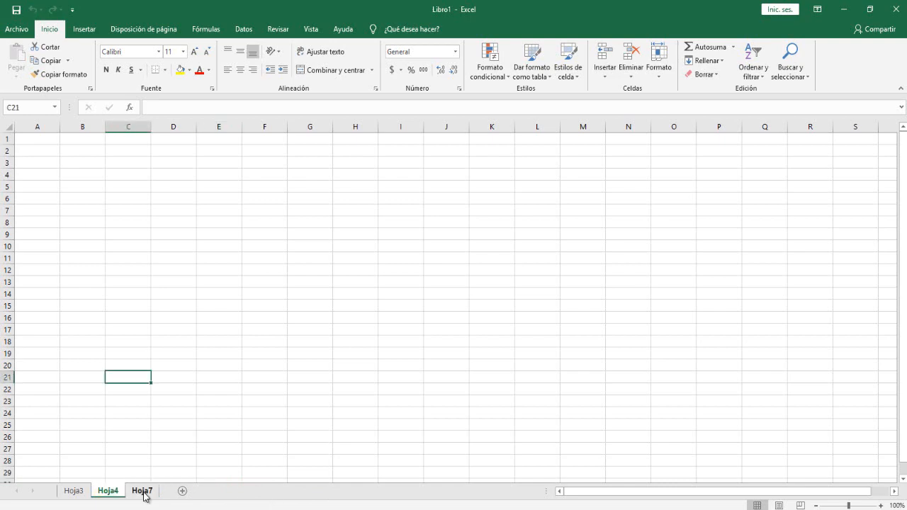
- Unhide the Nombre 10 sheet
right_click(106, 492)
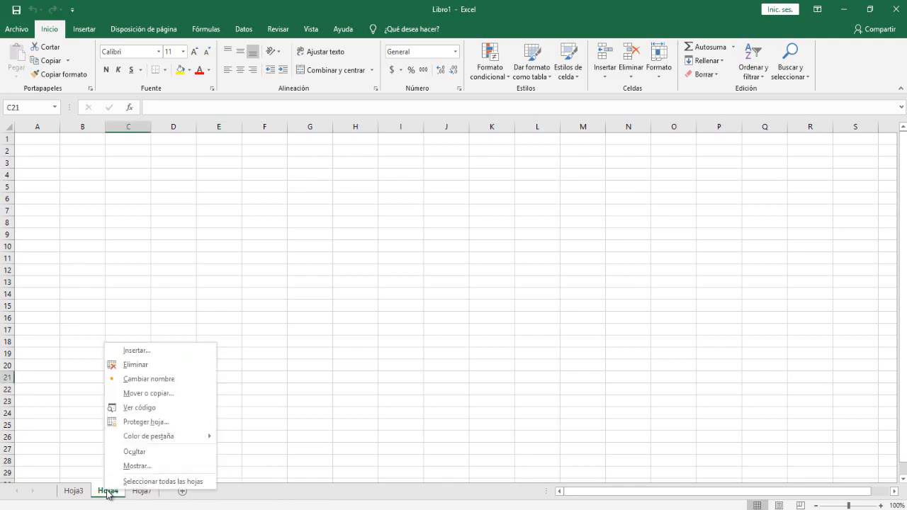
click(137, 465)
click(151, 361)
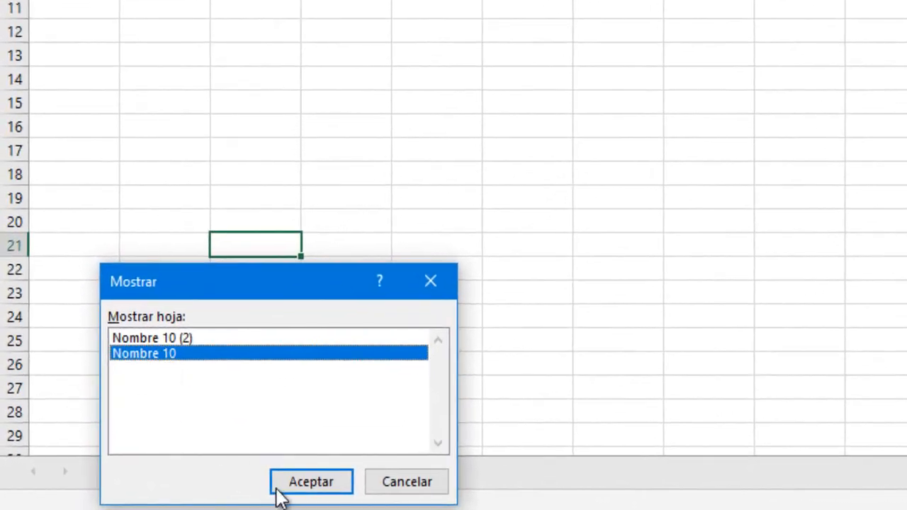
click(278, 487)
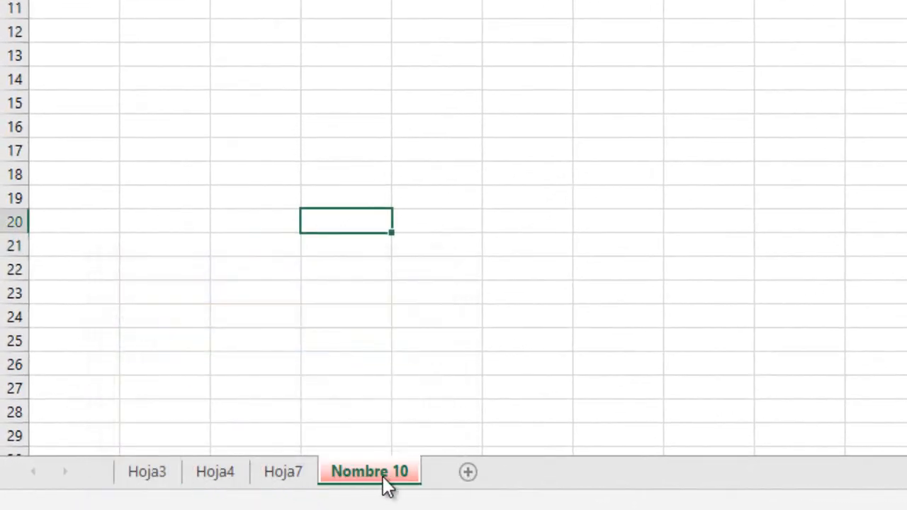
- Unhide the remaining hidden sheet, Nombre 10 (2)
right_click(387, 486)
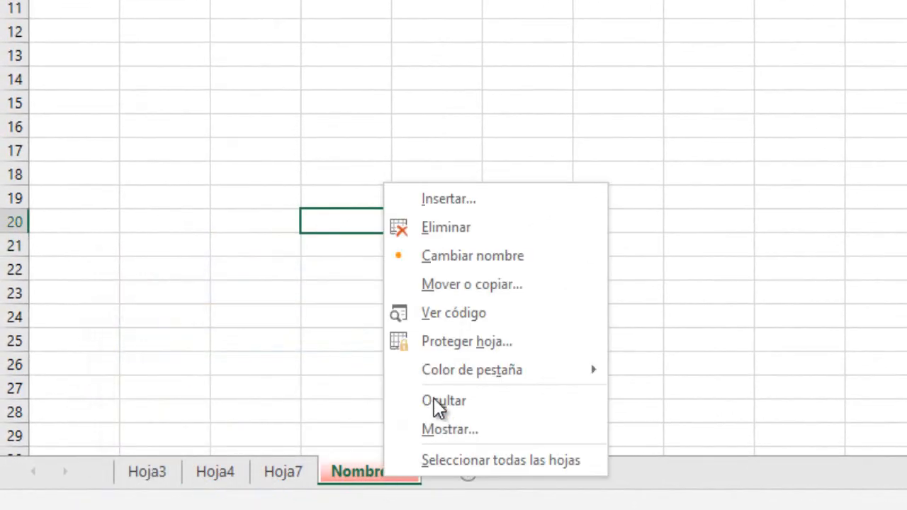
click(446, 430)
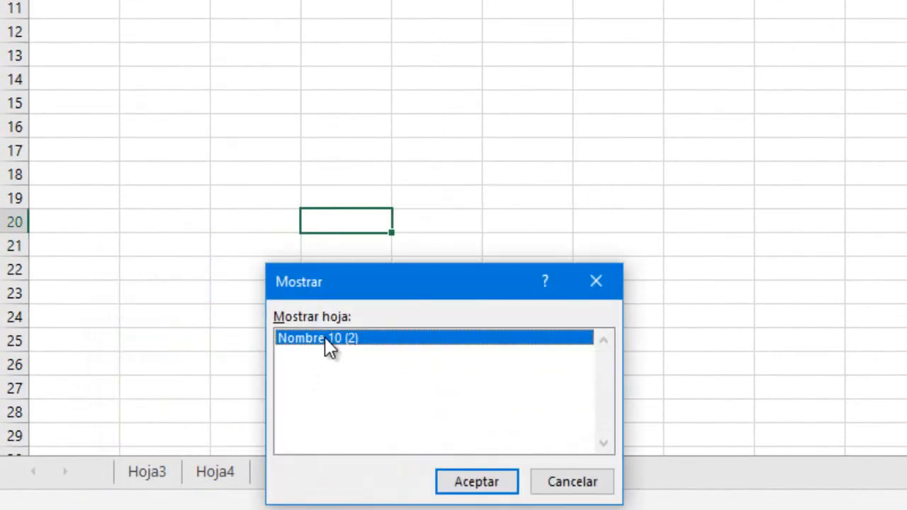
click(480, 480)
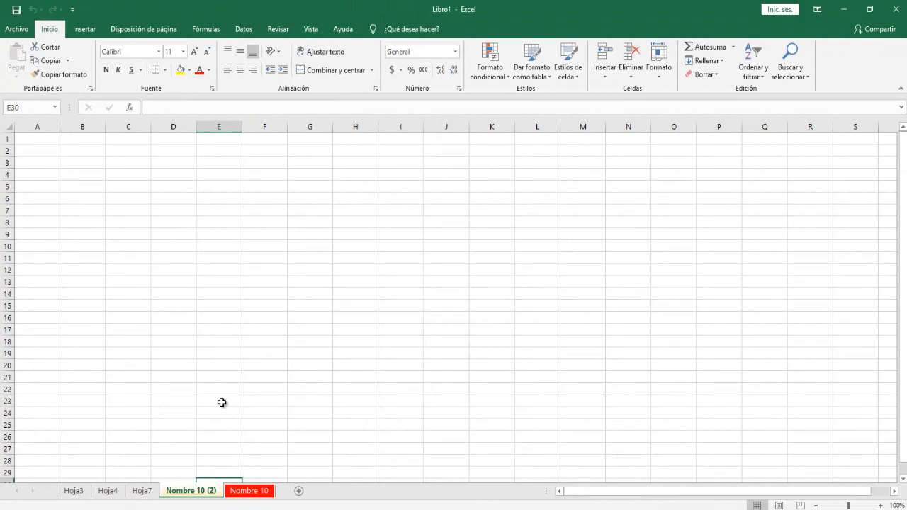
- Select row 2 and column D in turn, and enter "hoja de calculo" in cell D2 of the Nombre 10 (2) sheet
click(4, 151)
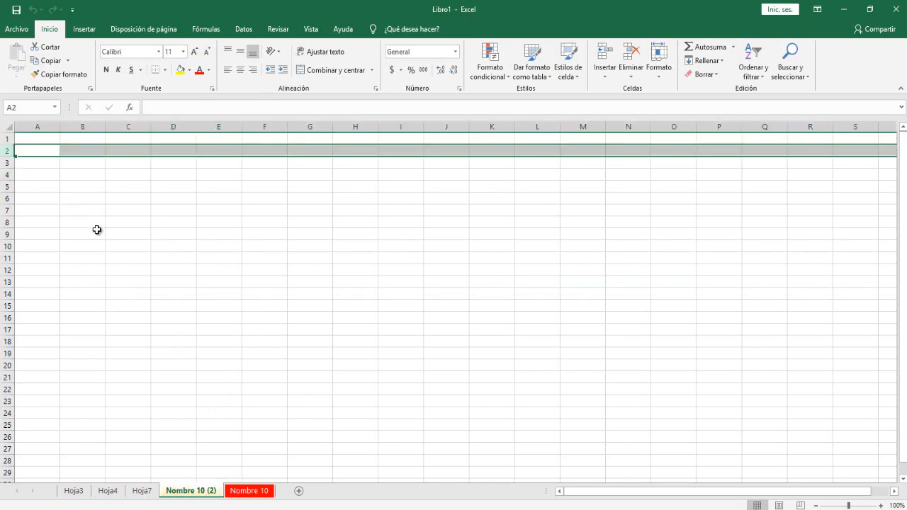
click(182, 126)
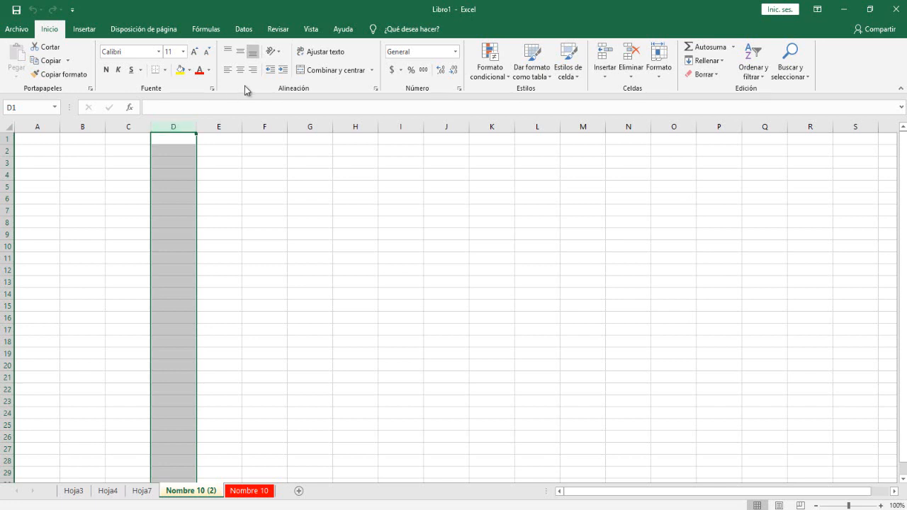
click(186, 195)
click(167, 150)
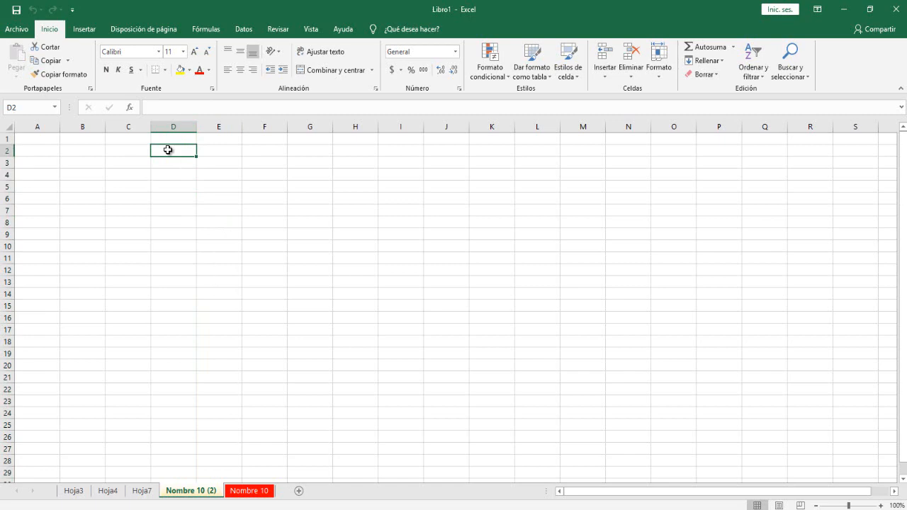
text(hoja de calculo)
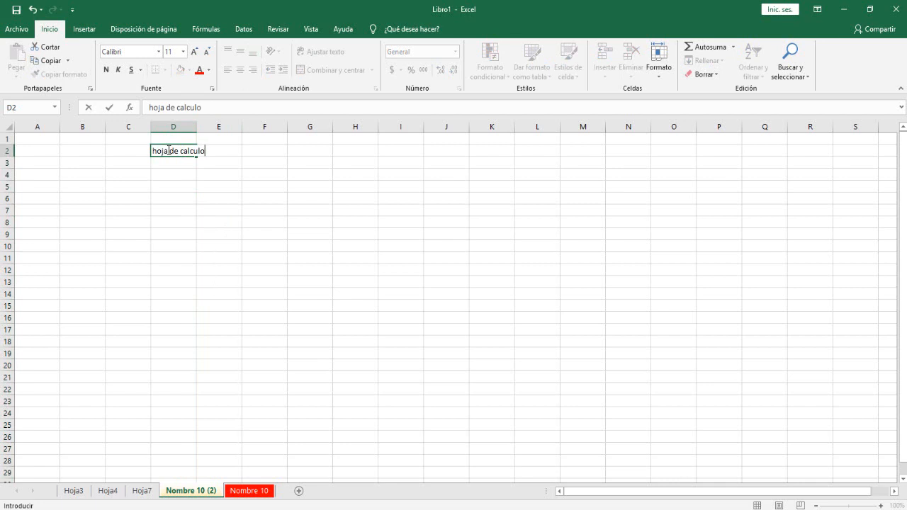
click(243, 214)
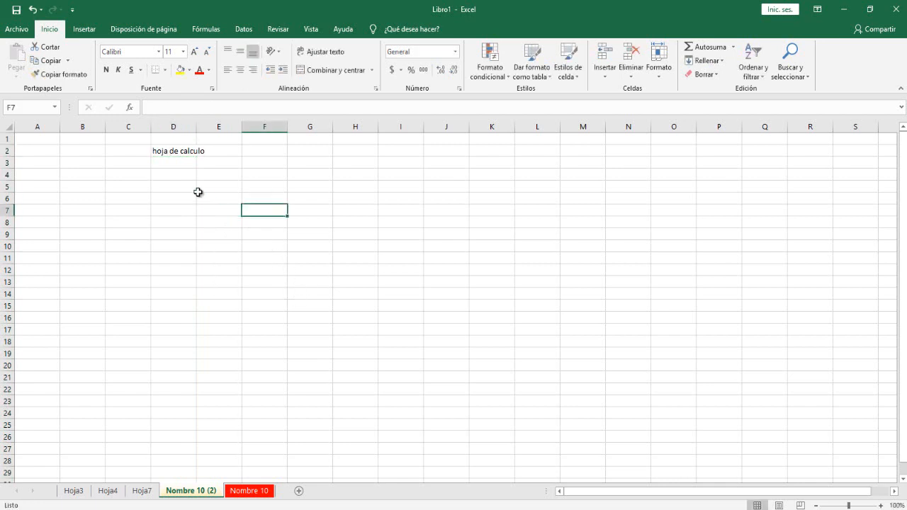
- Insert a blank sheet column before column D so the text moves one column over
click(189, 126)
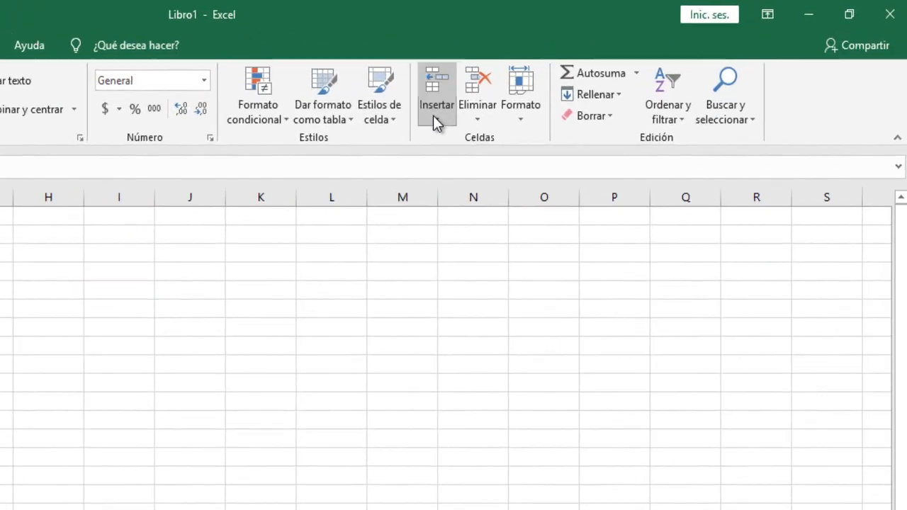
click(611, 72)
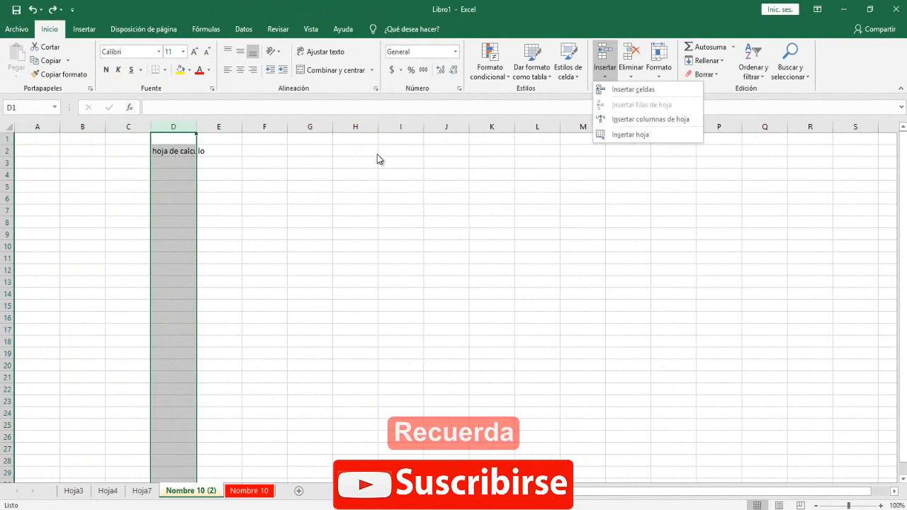
click(644, 121)
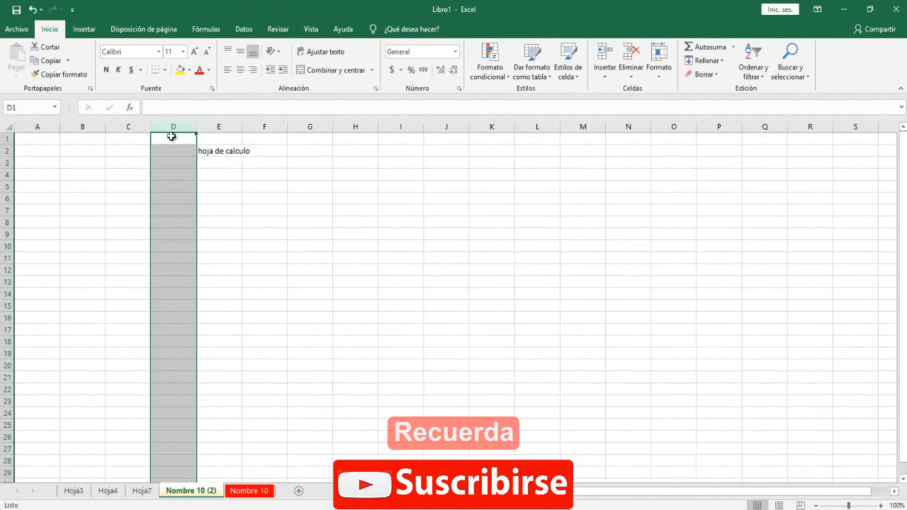
click(234, 208)
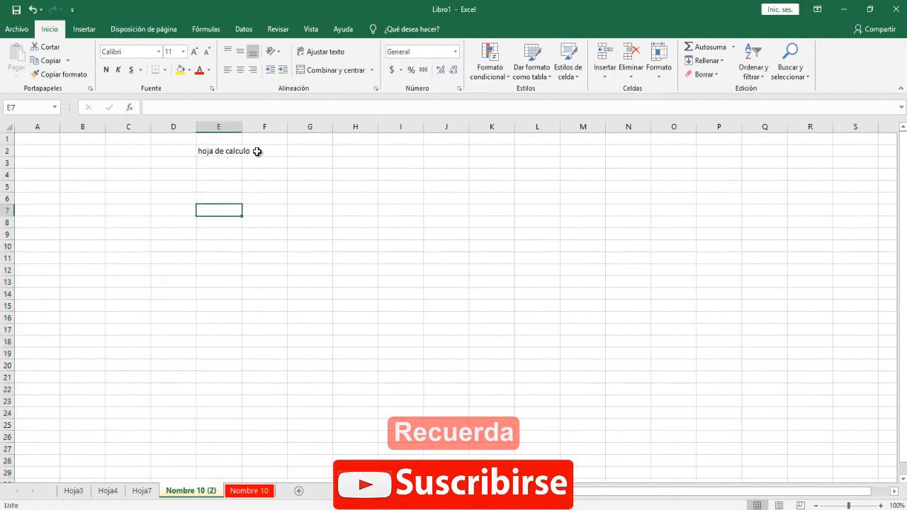
click(230, 127)
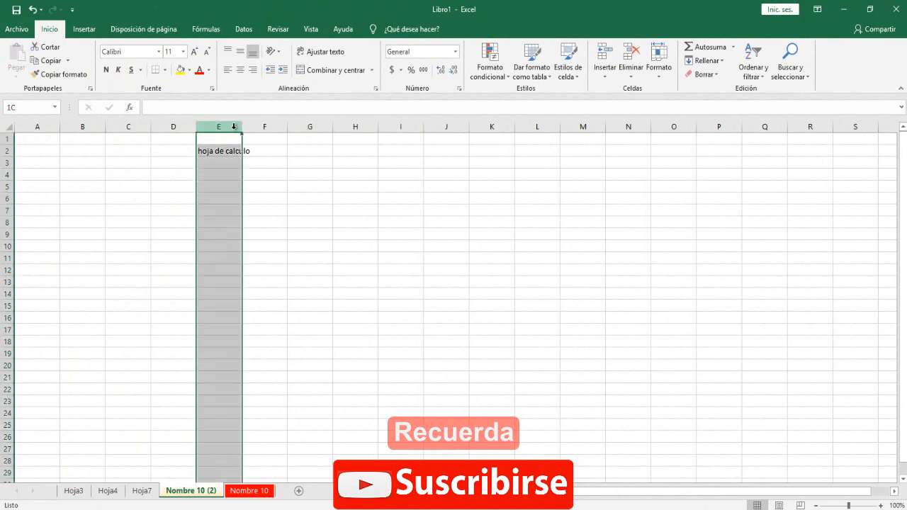
click(265, 128)
click(218, 128)
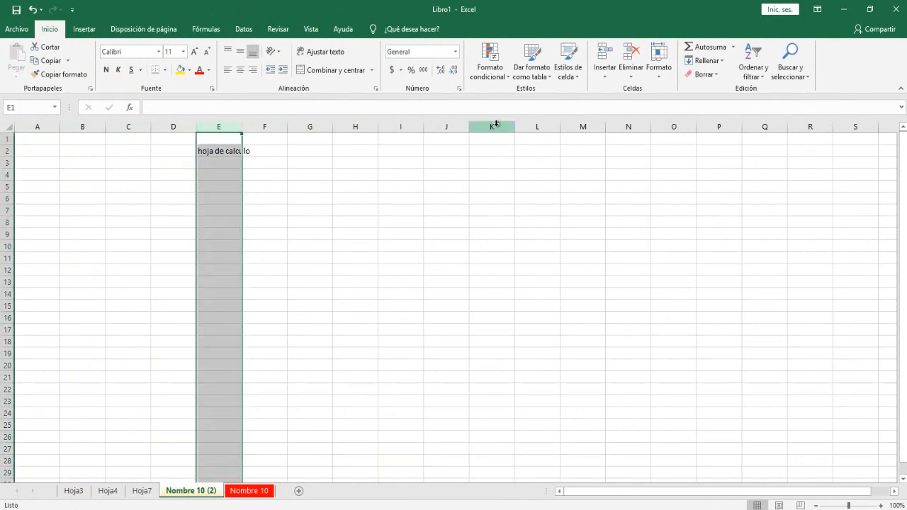
click(602, 77)
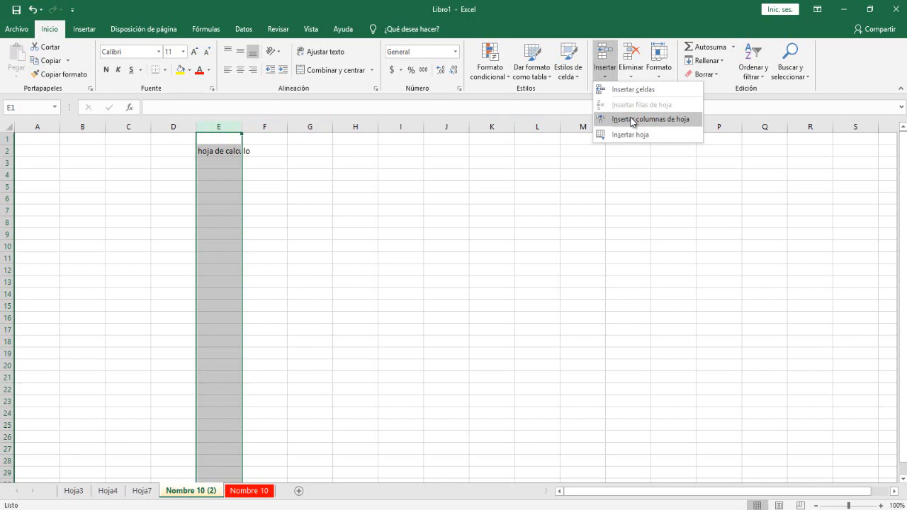
click(89, 149)
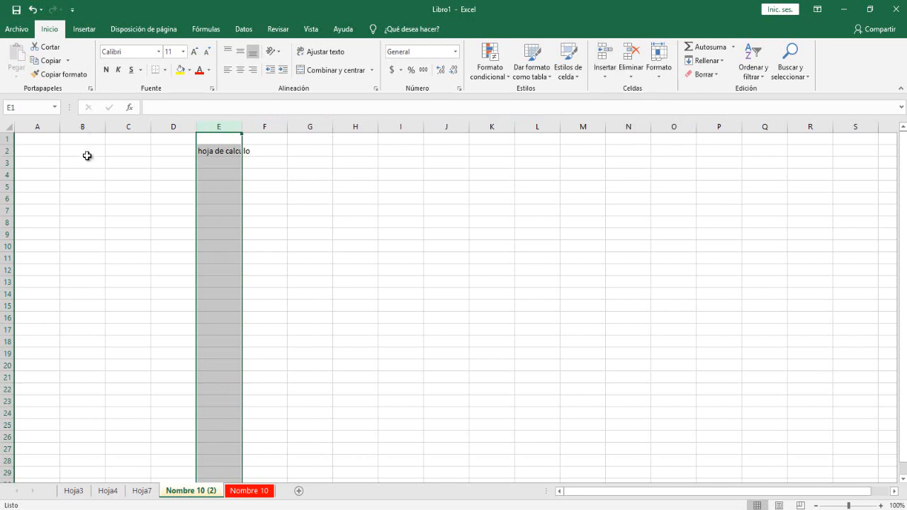
- Insert five blank sheet rows above row 2, one at a time, to push the "hoja de calculo" text down
click(5, 151)
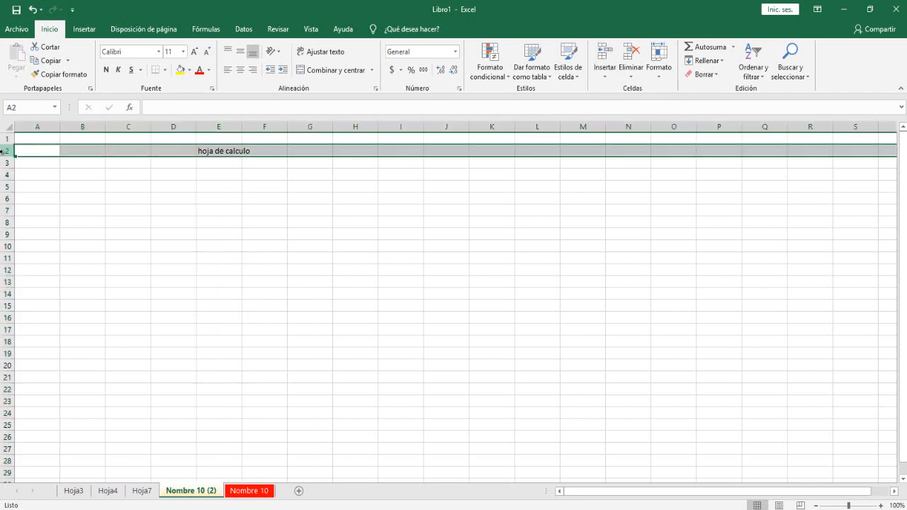
click(606, 76)
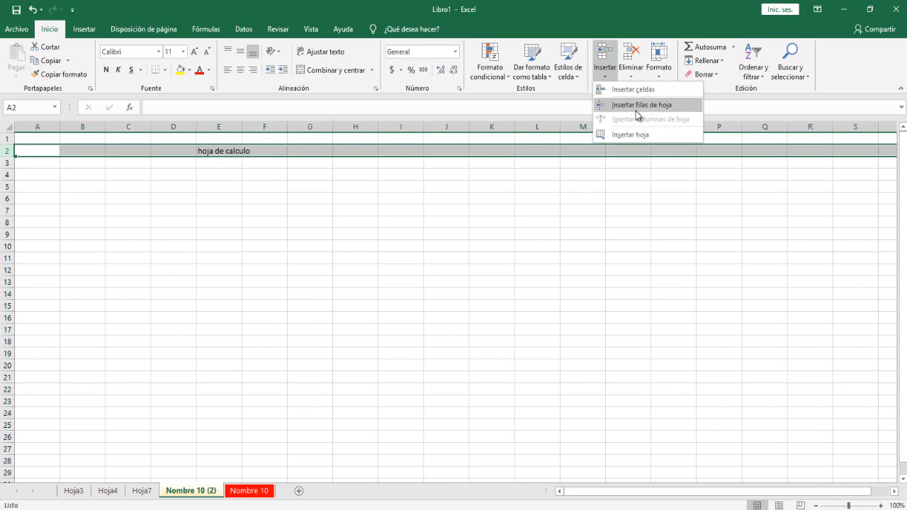
click(640, 104)
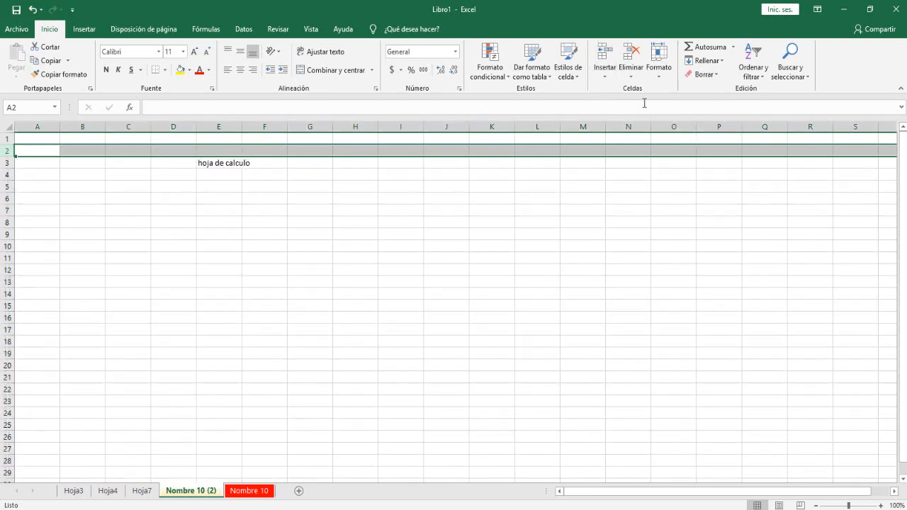
click(609, 74)
click(629, 106)
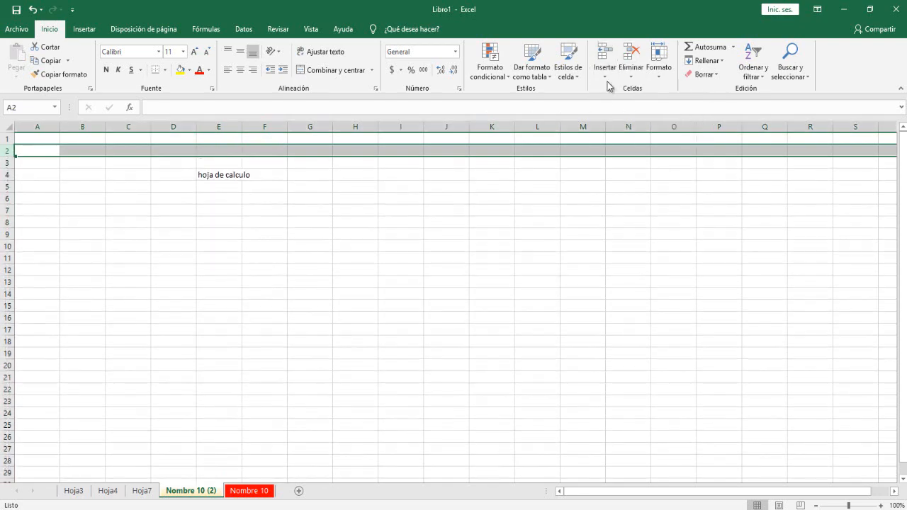
click(605, 77)
click(614, 103)
click(607, 72)
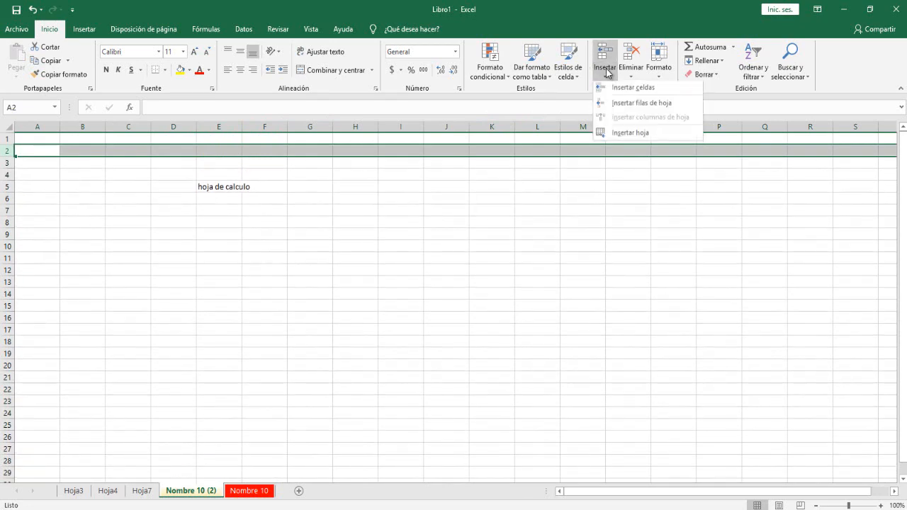
click(613, 104)
click(607, 80)
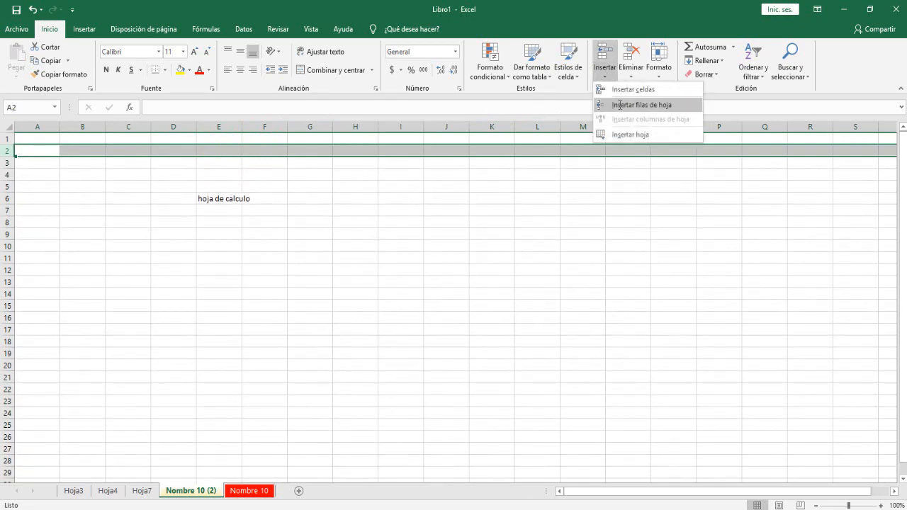
click(619, 105)
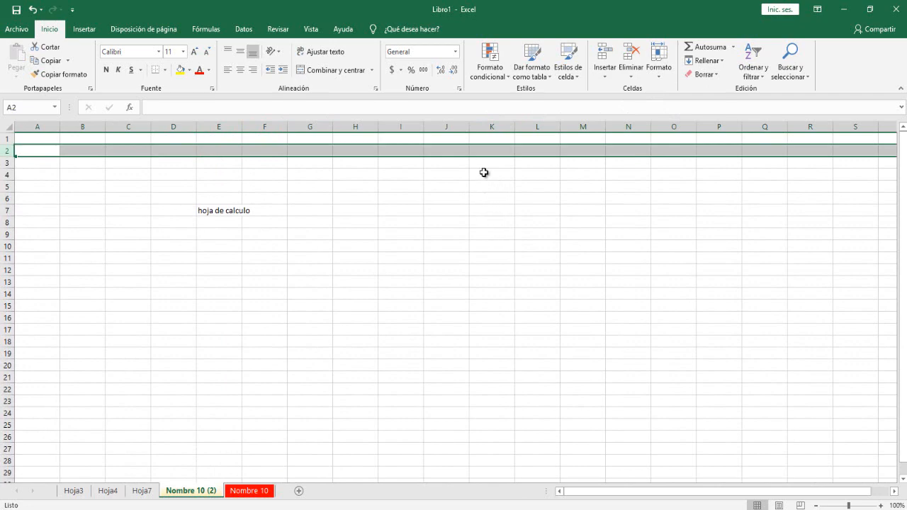
- Insert a blank column before column E, which holds the "hoja de calculo" text
click(217, 210)
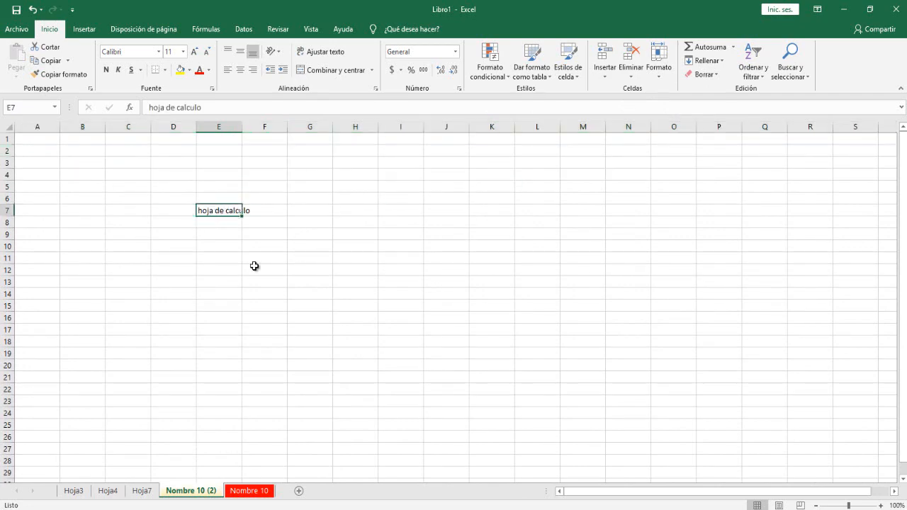
right_click(216, 214)
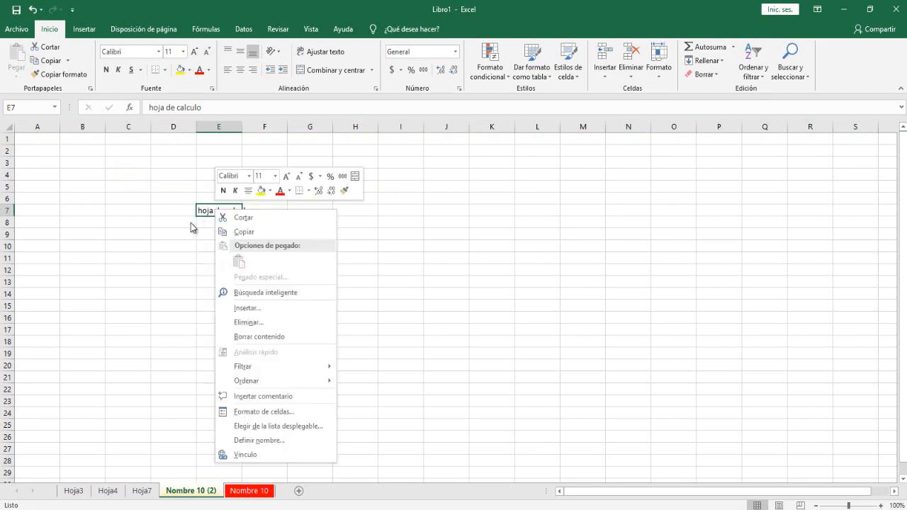
click(206, 126)
right_click(208, 127)
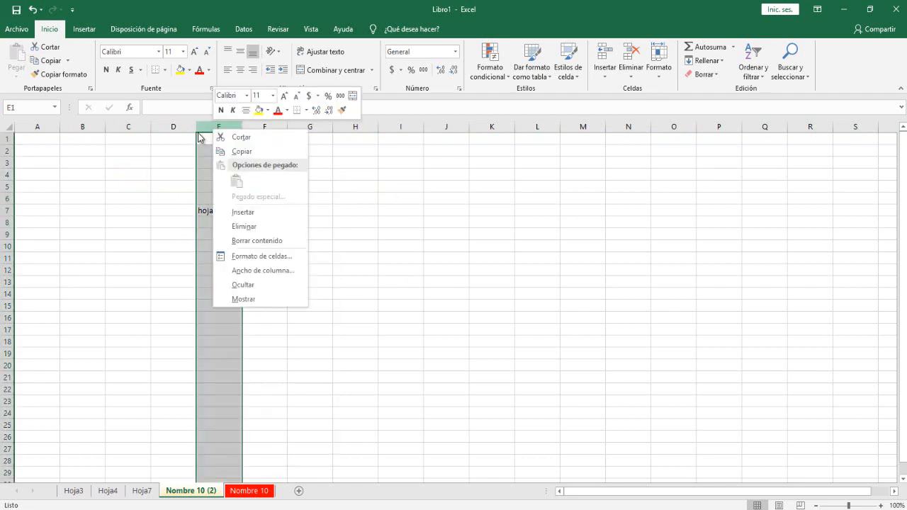
right_click(202, 129)
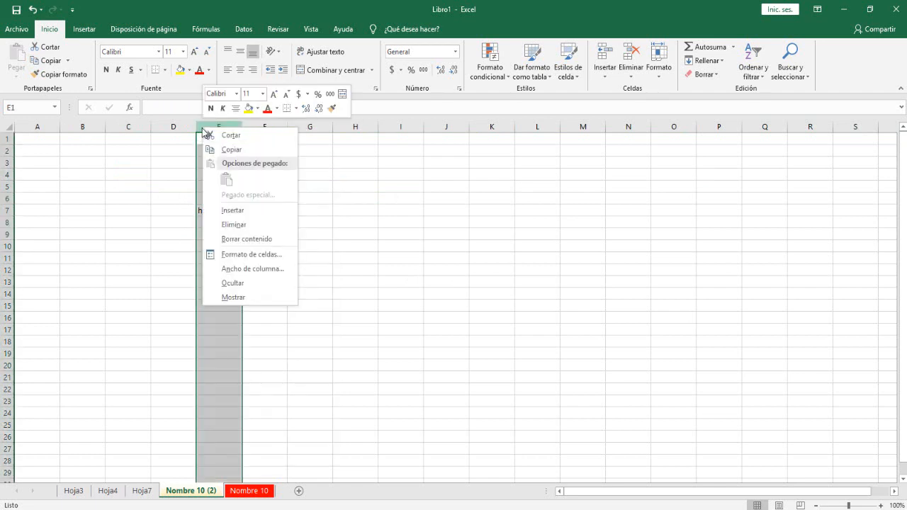
click(262, 211)
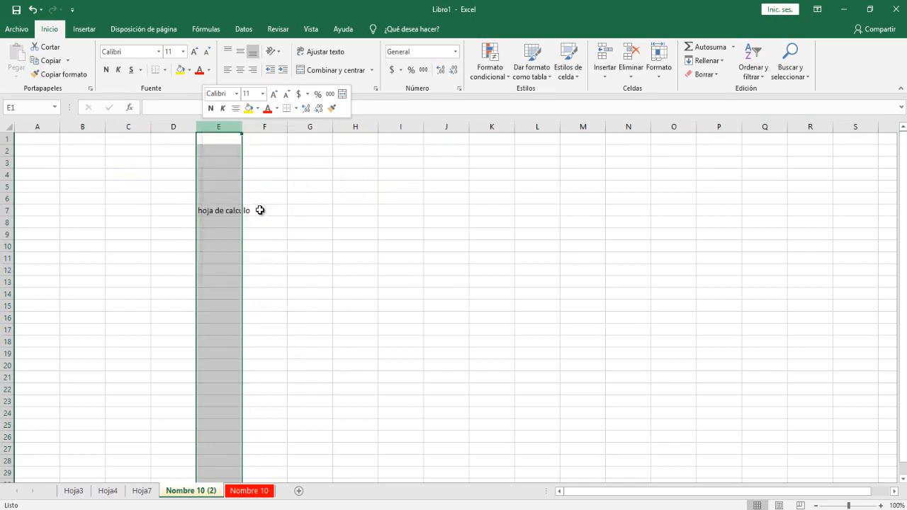
- Insert another blank column before the text, at column F
click(270, 130)
right_click(270, 130)
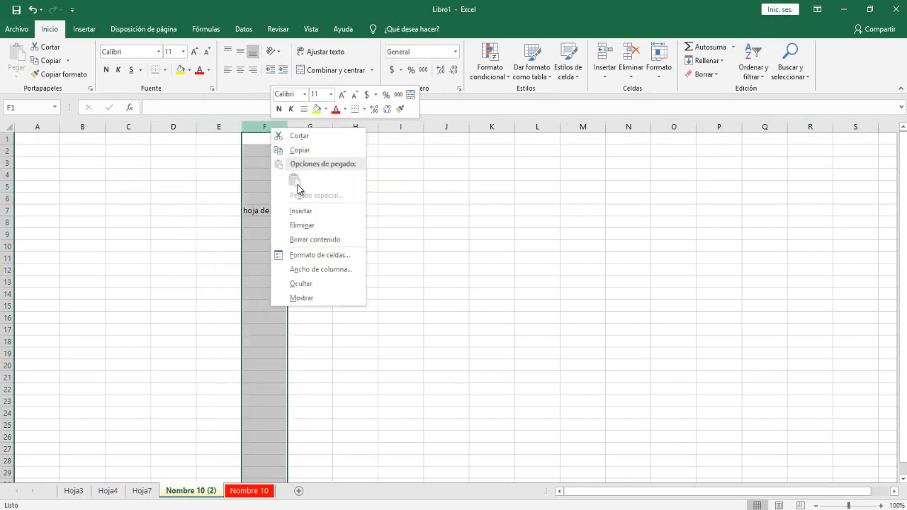
click(305, 212)
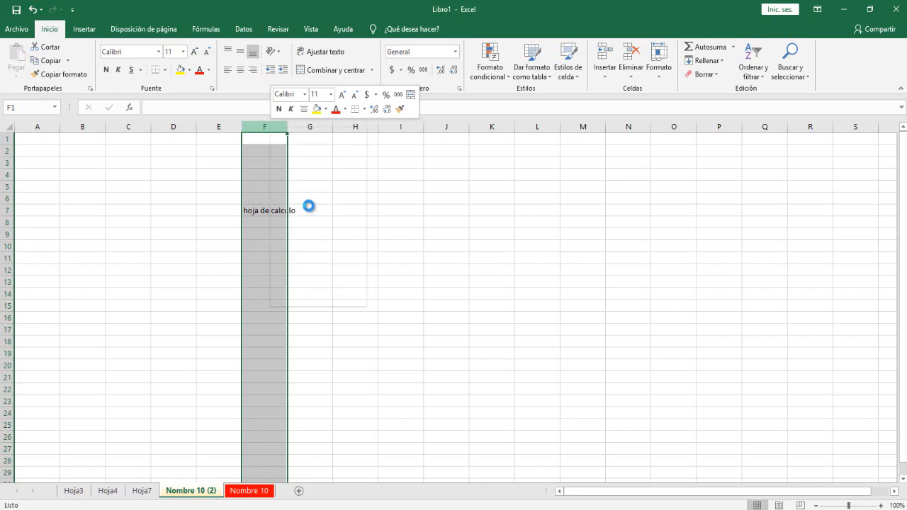
- Insert a blank column before column G, which holds the "hoja de calculo" text
click(304, 149)
click(315, 129)
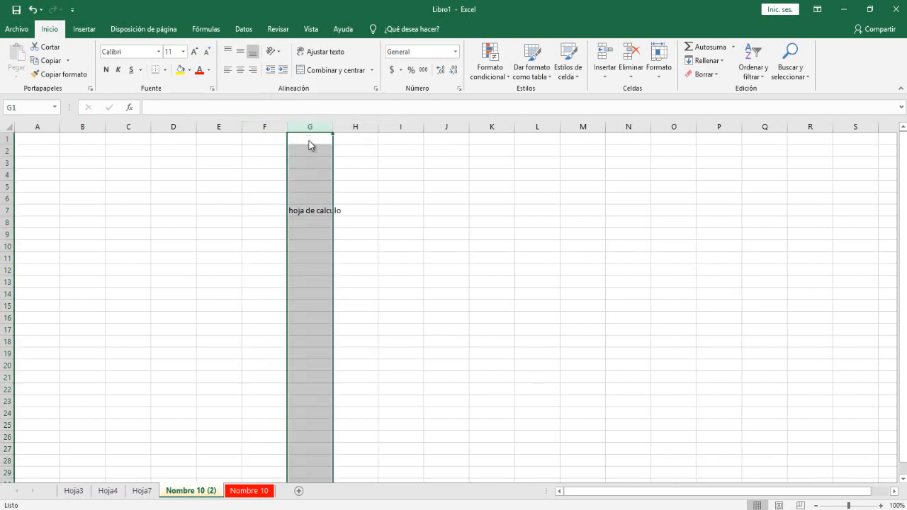
right_click(309, 141)
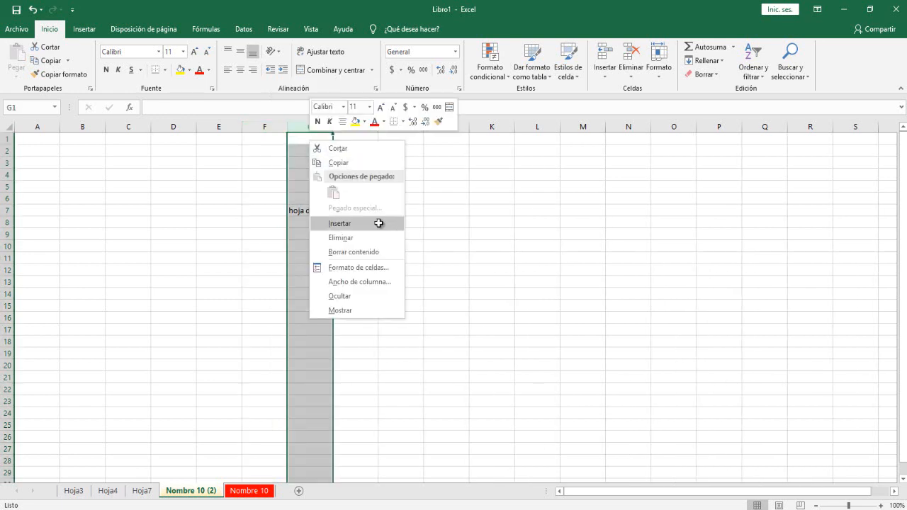
click(377, 223)
click(359, 175)
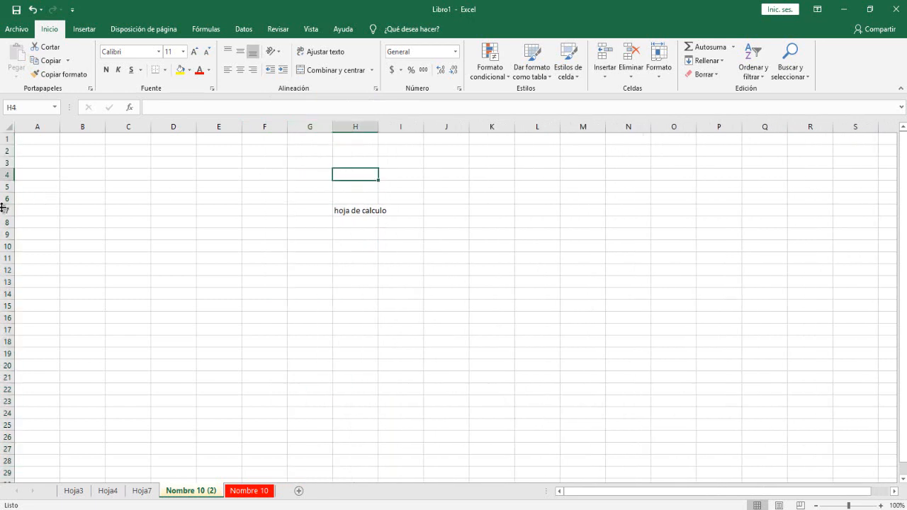
- Insert two blank rows above row 7, one at a time, to push the "hoja de calculo" text down
right_click(6, 211)
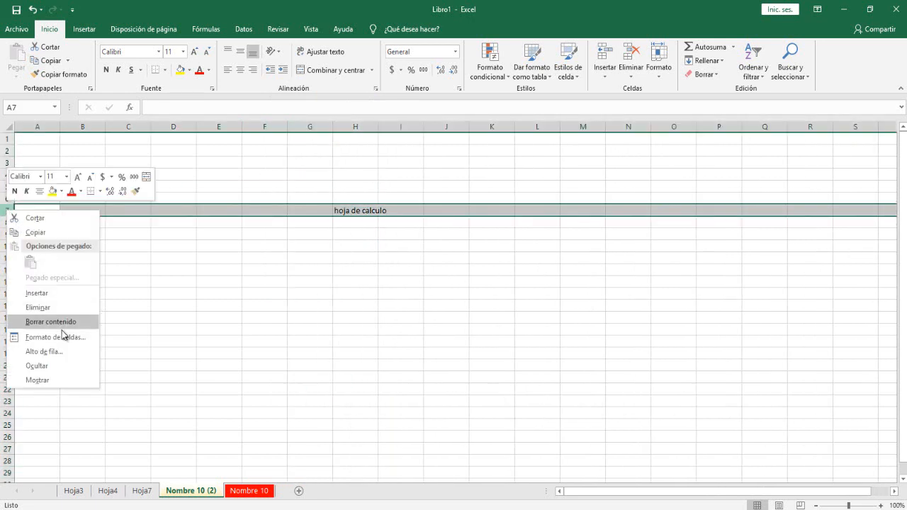
click(53, 293)
right_click(7, 211)
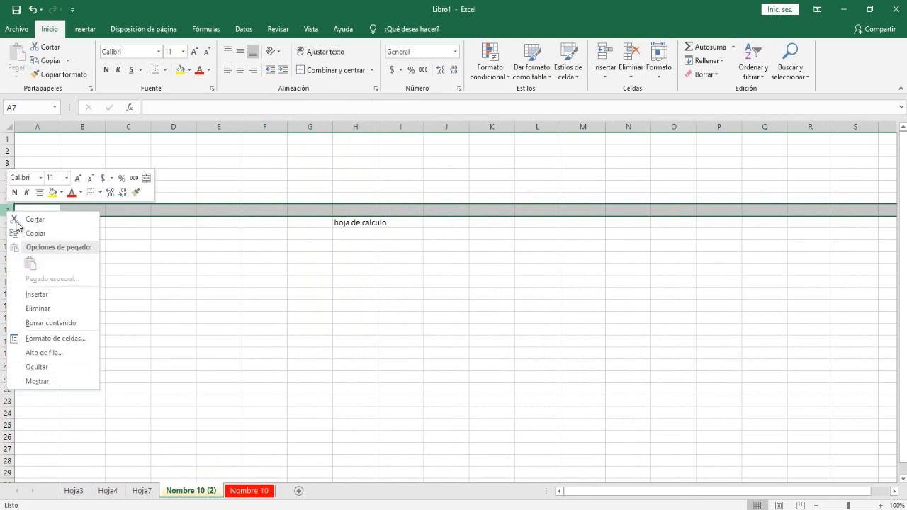
click(74, 295)
click(252, 282)
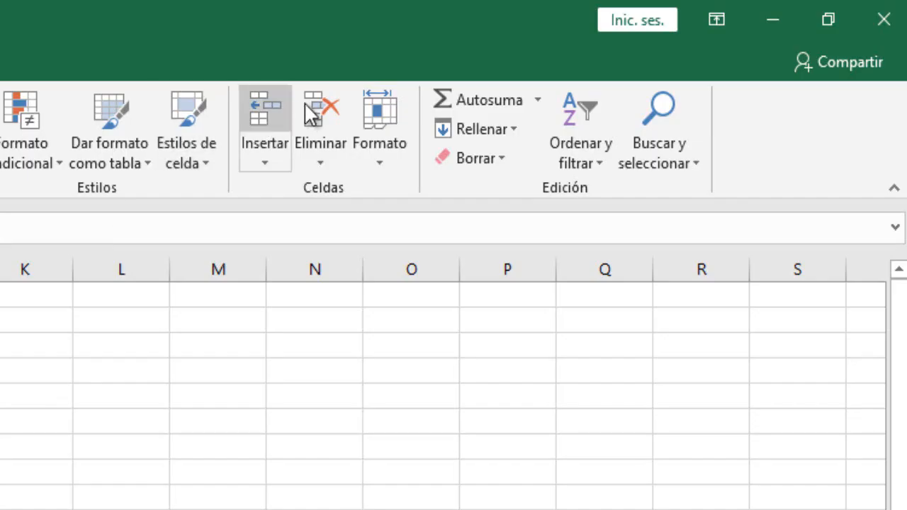
- Delete the blank sheet column E twice to pull the text two columns back
click(322, 160)
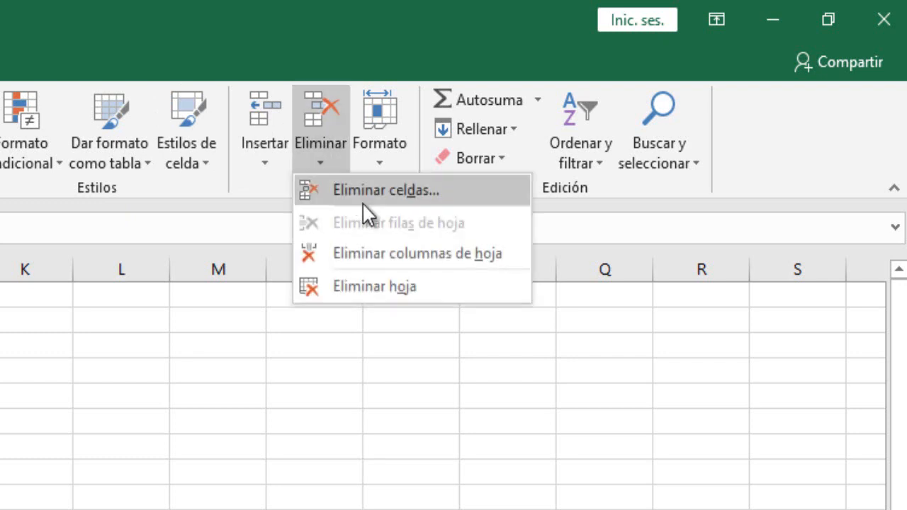
click(401, 256)
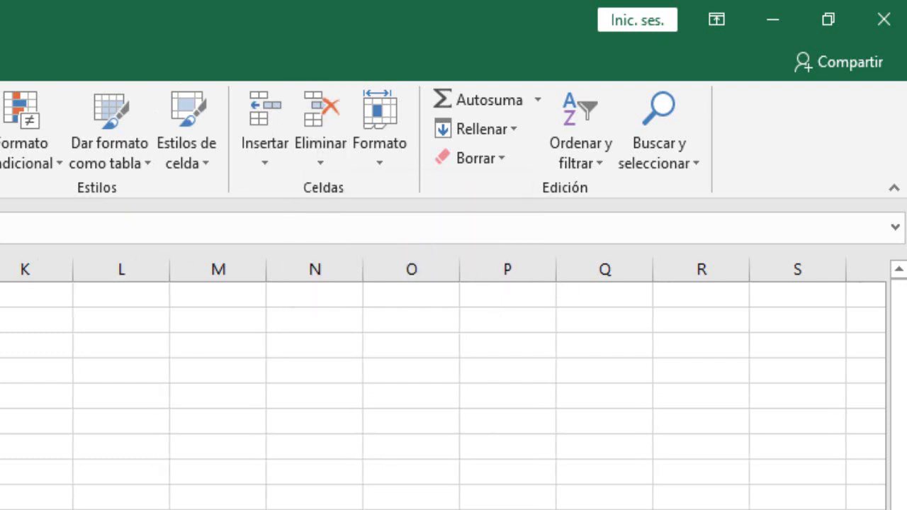
click(322, 170)
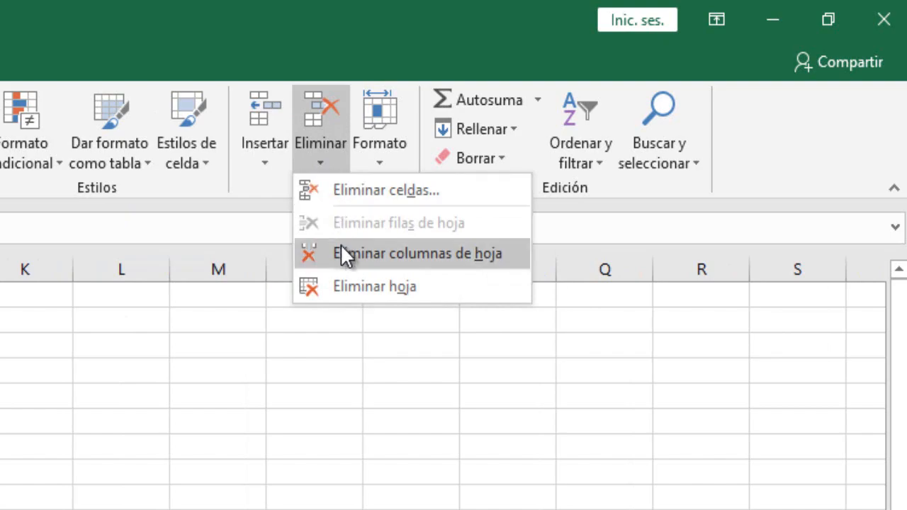
click(344, 253)
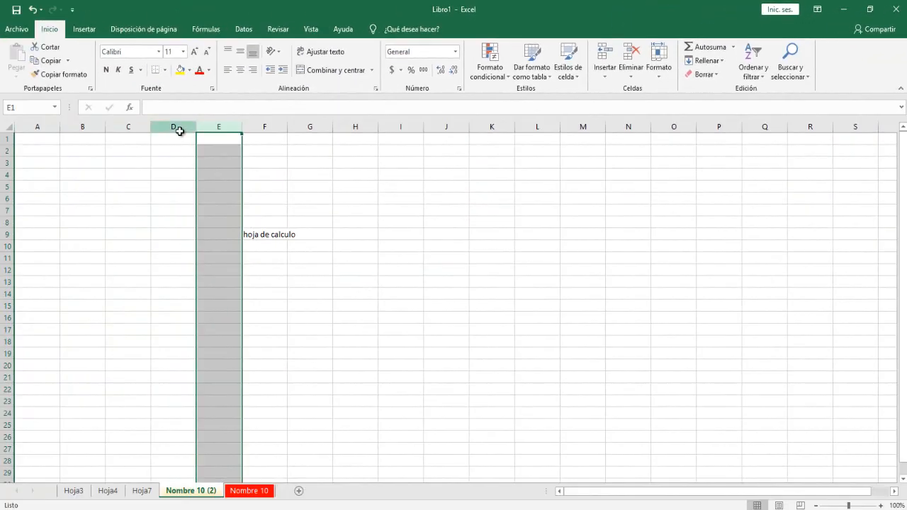
- Delete the blank column D twice in succession so the "hoja de calculo" text moves into column D
click(176, 126)
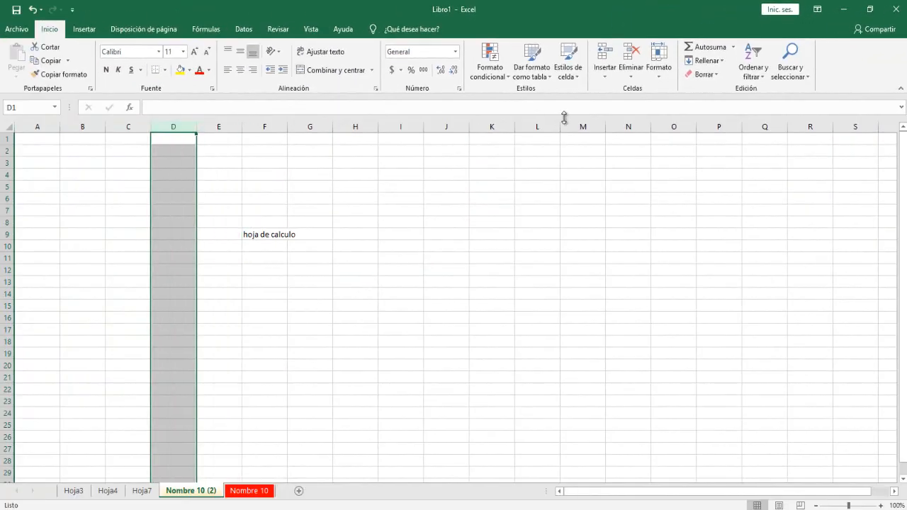
click(630, 75)
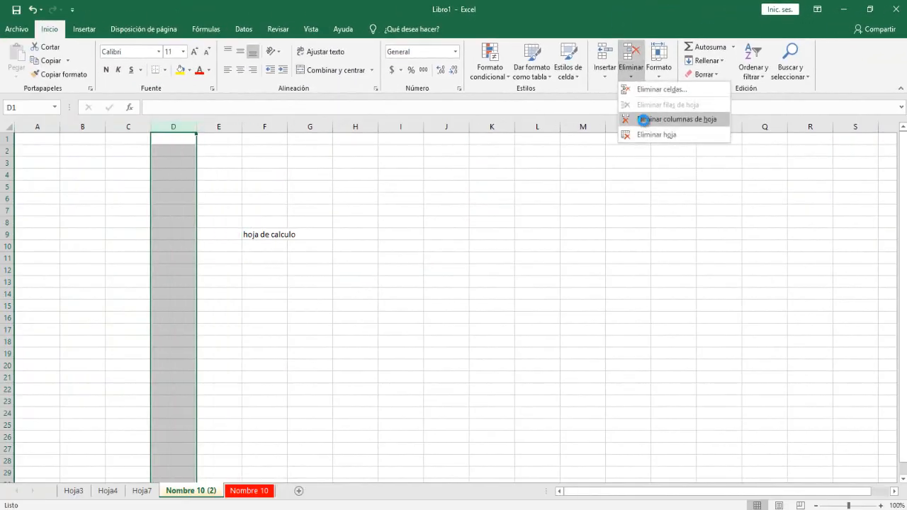
click(645, 118)
click(294, 222)
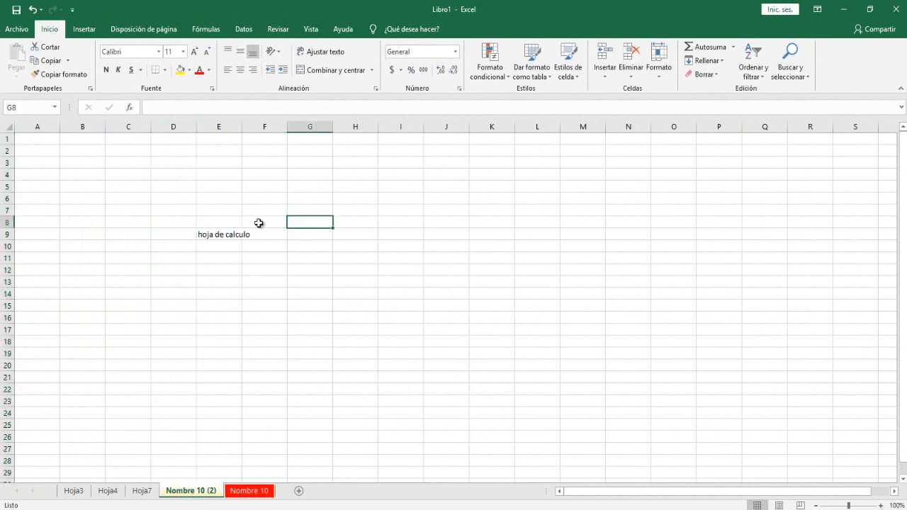
click(176, 126)
right_click(176, 131)
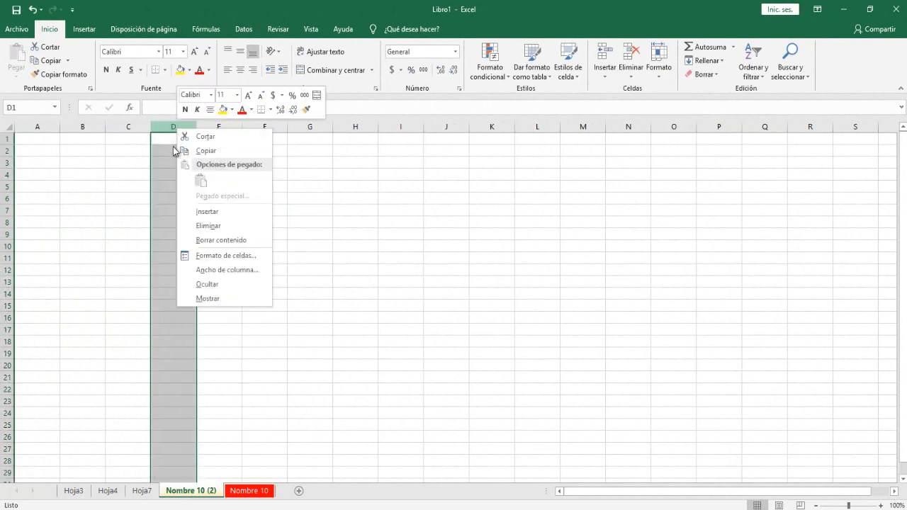
click(206, 226)
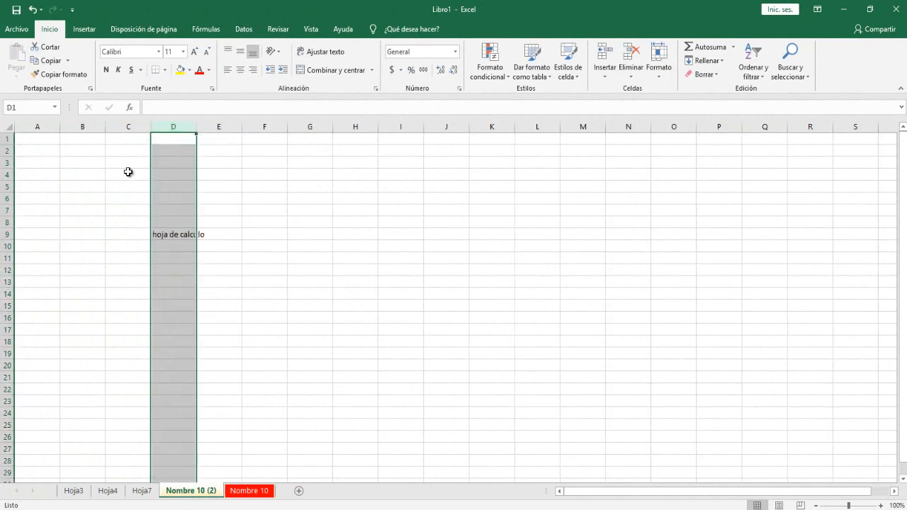
- Delete the blank column E, just after the column holding the text
click(220, 127)
click(321, 128)
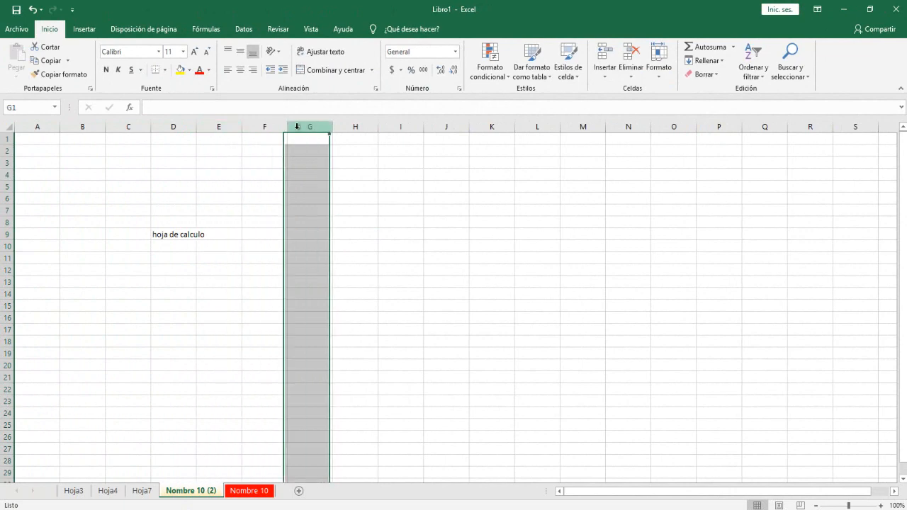
click(234, 126)
right_click(235, 126)
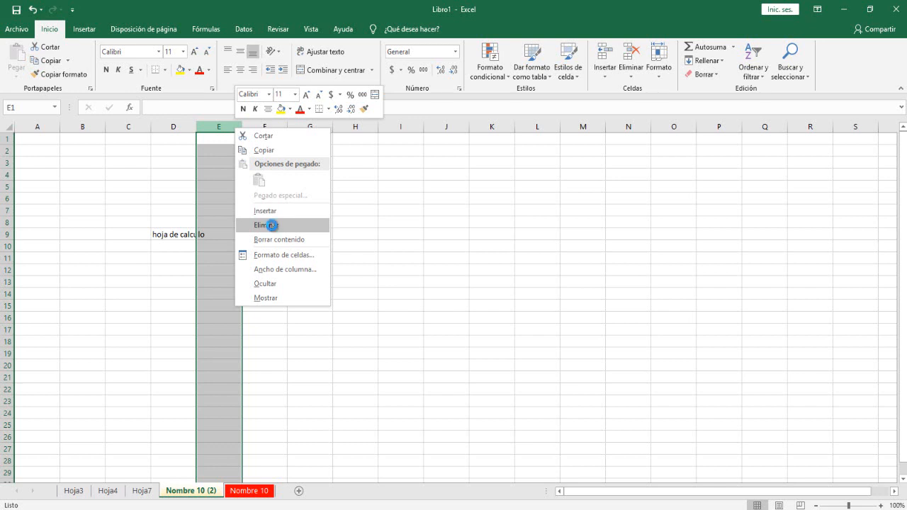
click(272, 227)
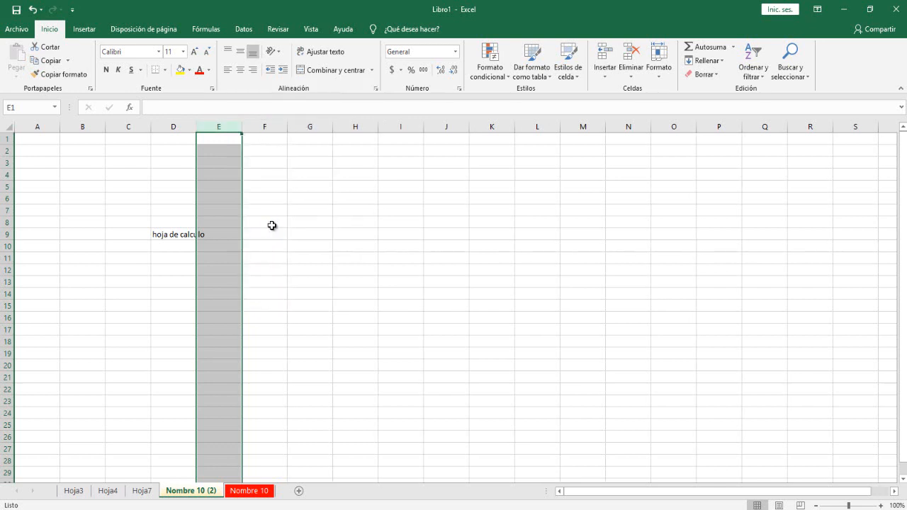
- Delete the blank column C so the "hoja de calculo" text moves from column D into its place
click(173, 130)
right_click(172, 130)
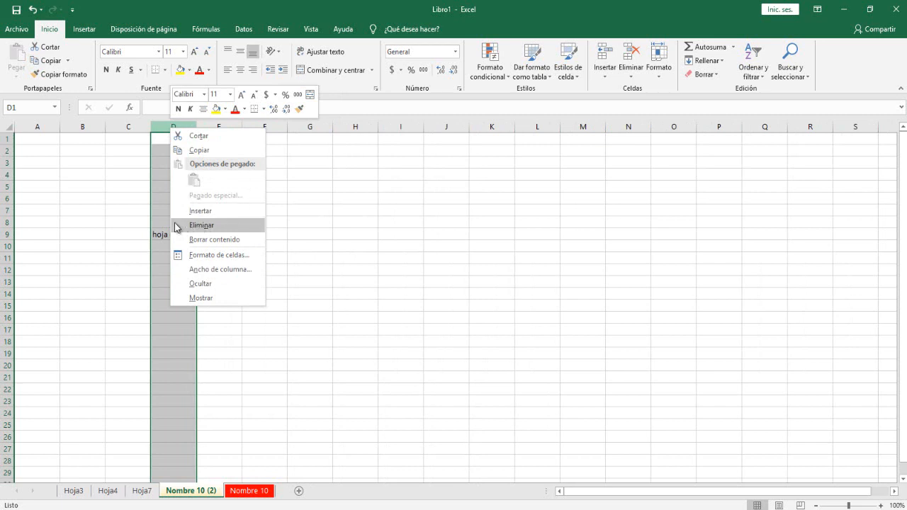
click(132, 127)
right_click(132, 129)
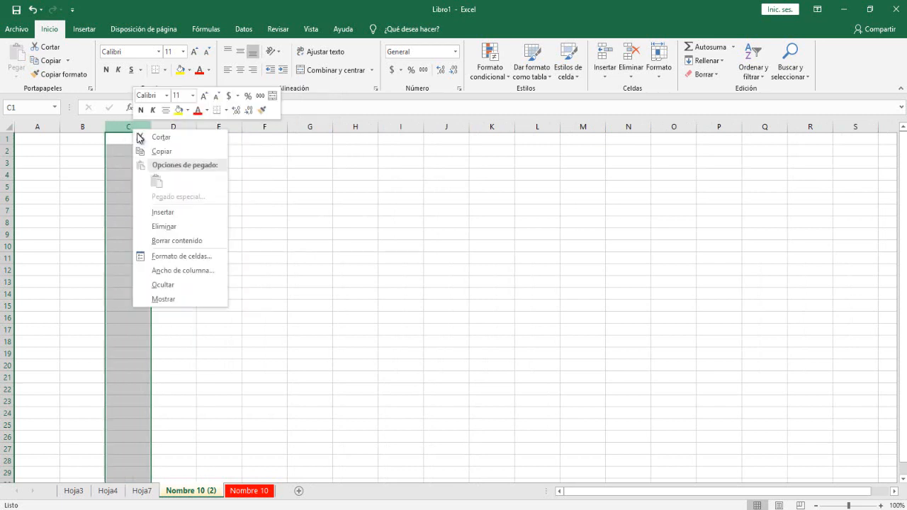
click(175, 227)
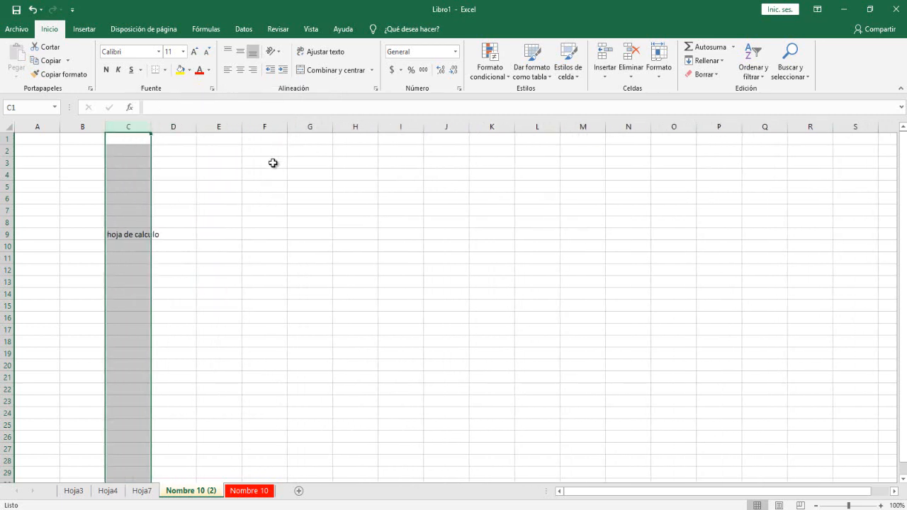
- Delete the blank row 3 three times, one row at a time, to move the text up to row 6
click(6, 163)
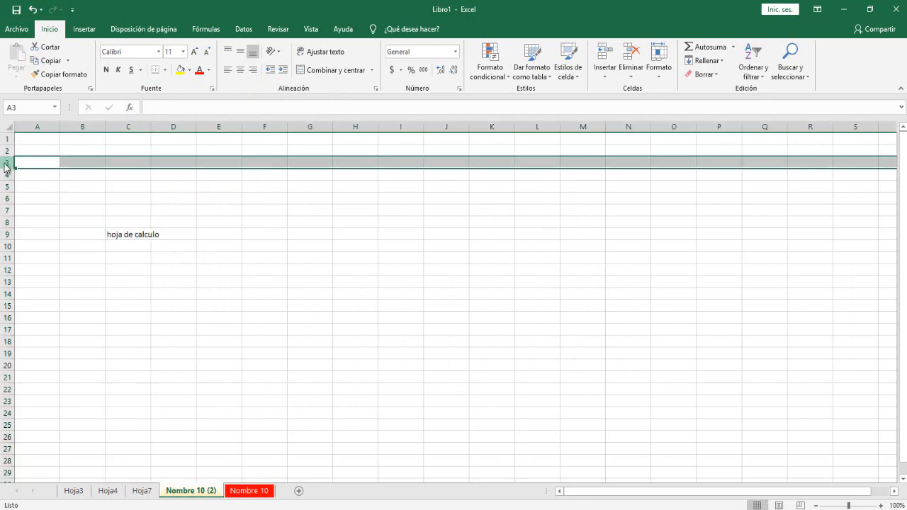
right_click(5, 163)
click(44, 257)
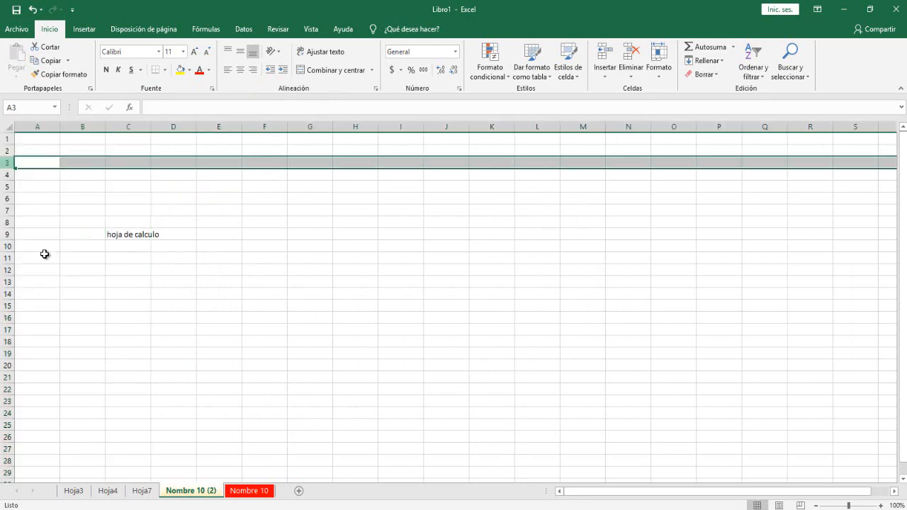
right_click(7, 164)
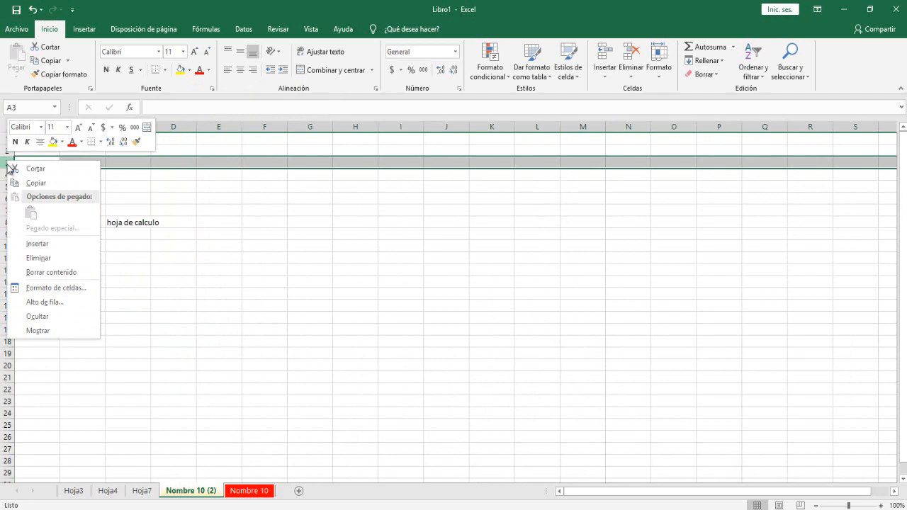
click(39, 258)
right_click(13, 170)
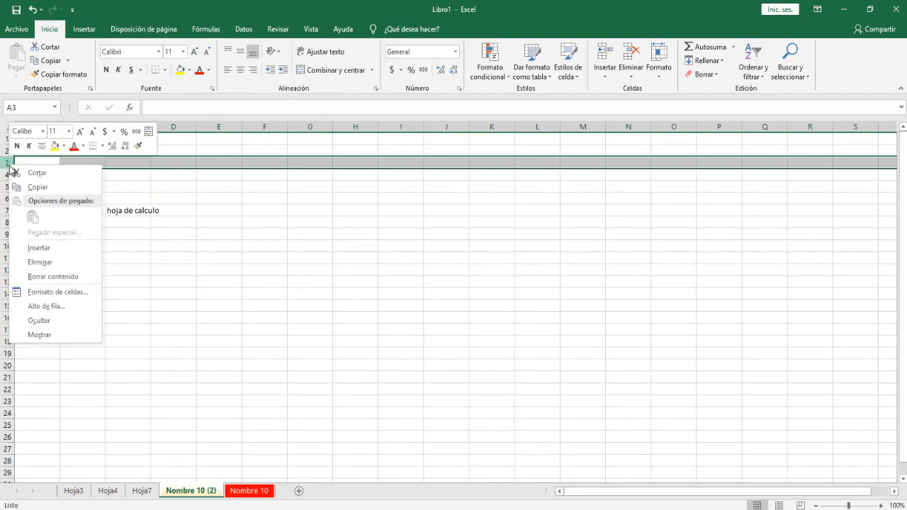
click(39, 261)
click(215, 297)
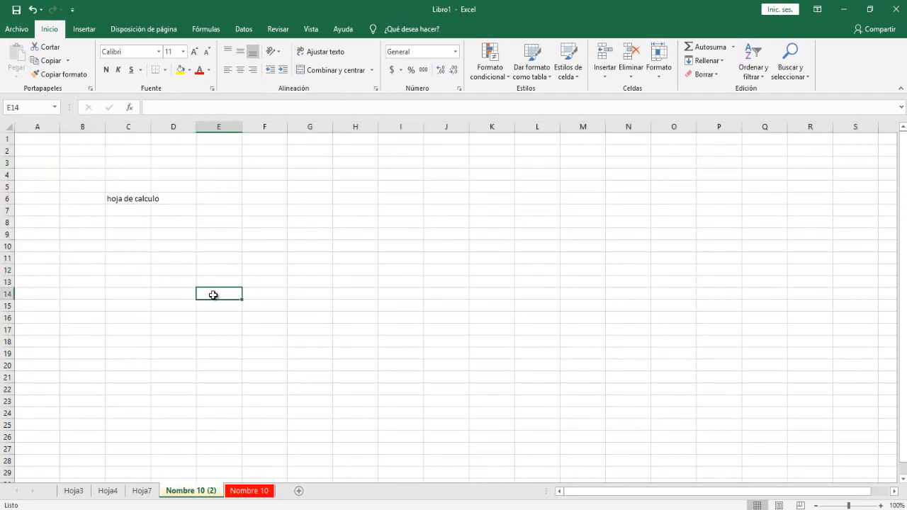
click(249, 219)
click(138, 199)
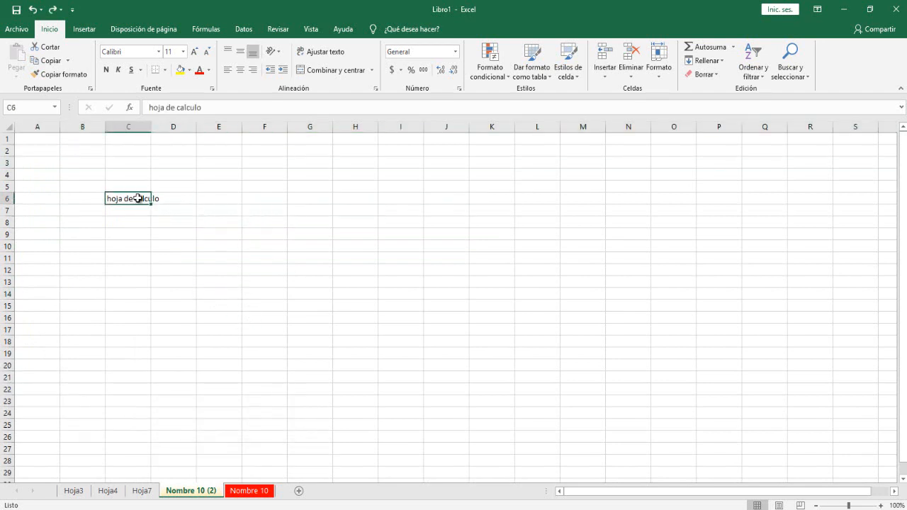
click(165, 261)
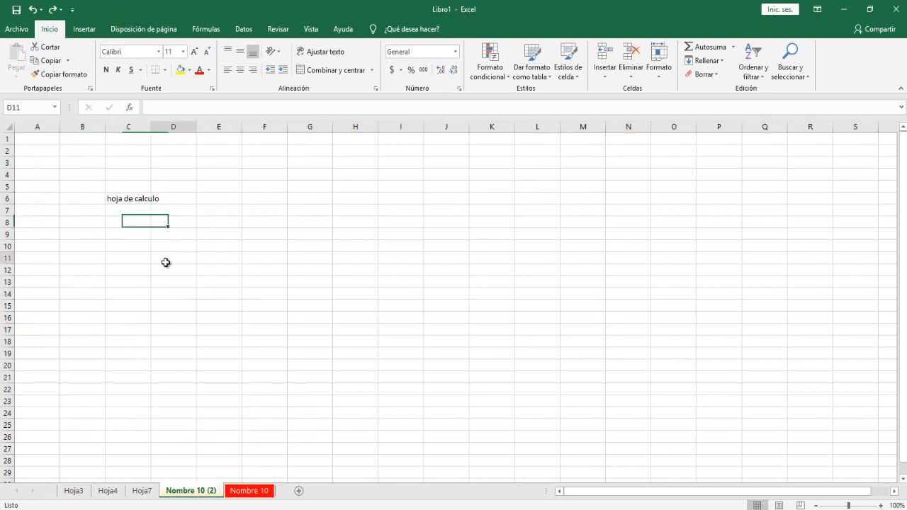
click(145, 197)
click(132, 176)
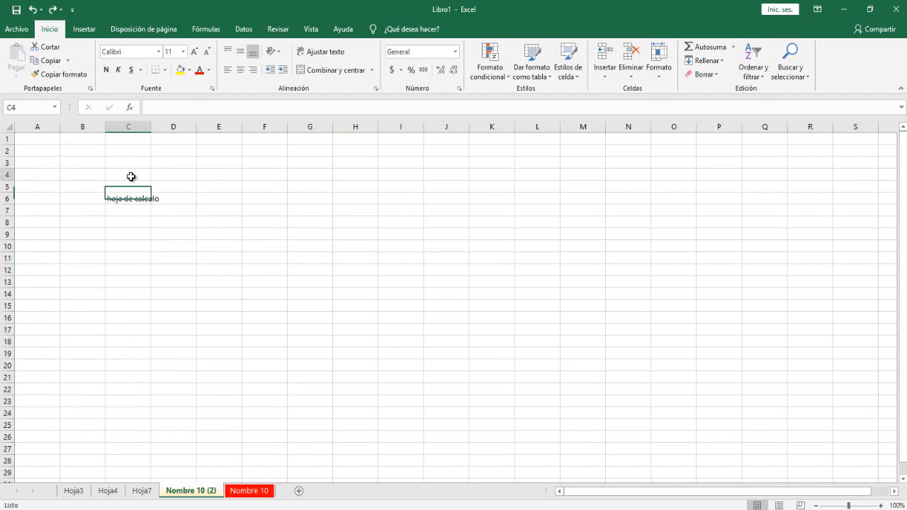
- Enter 8888 in cell E4
click(219, 176)
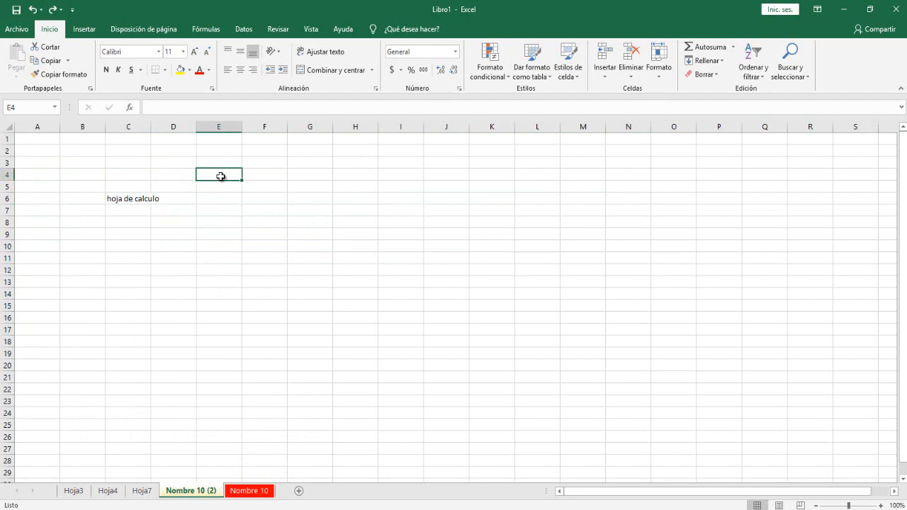
text(8888)
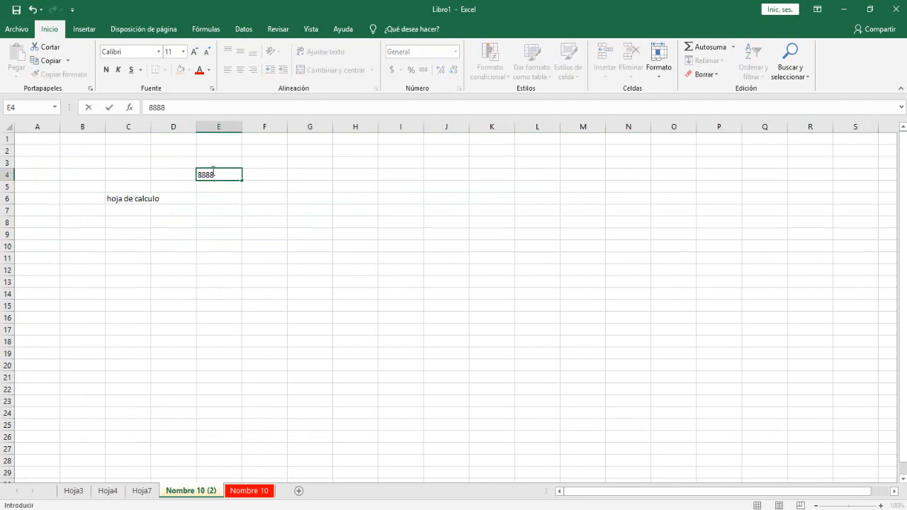
drag(181, 221, 201, 221)
- Insert a blank cell at C4, shifting the cells below it down
click(135, 187)
click(137, 176)
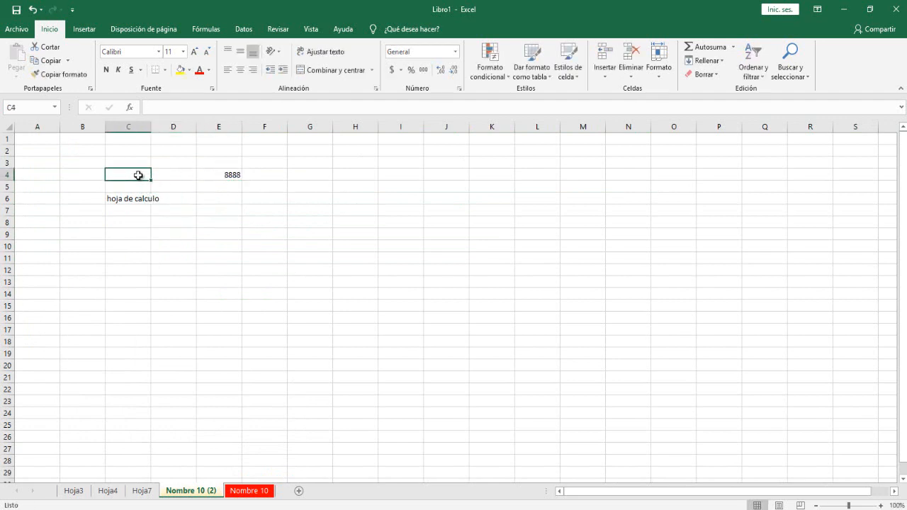
click(606, 79)
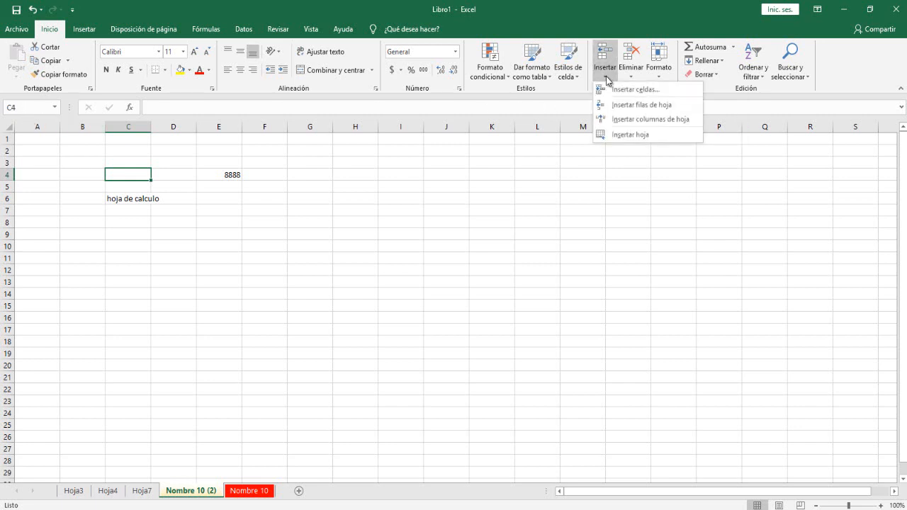
click(654, 94)
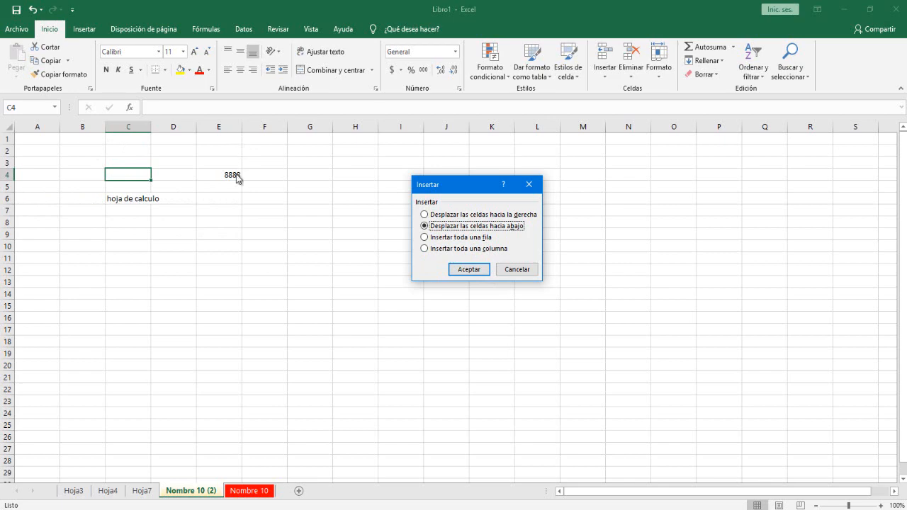
click(468, 271)
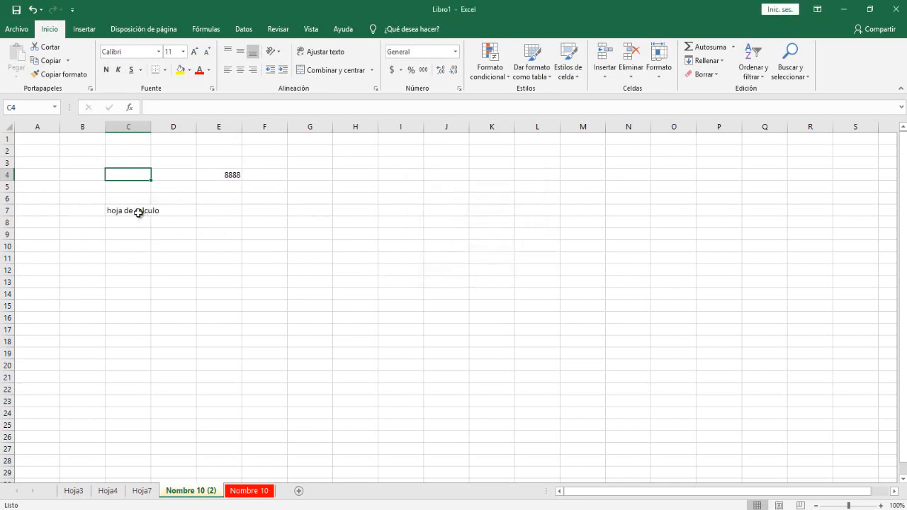
- Insert a blank cell at C4, shifting the existing cells in that row to the right
click(137, 210)
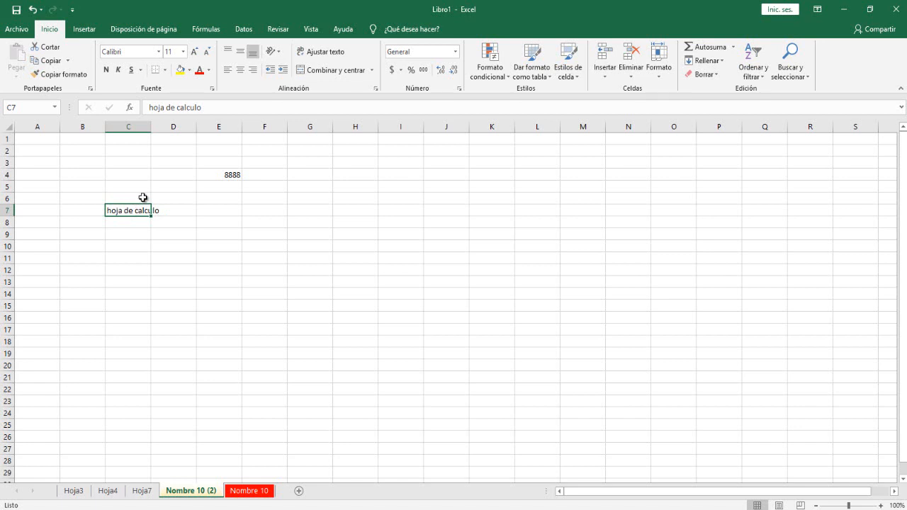
click(231, 176)
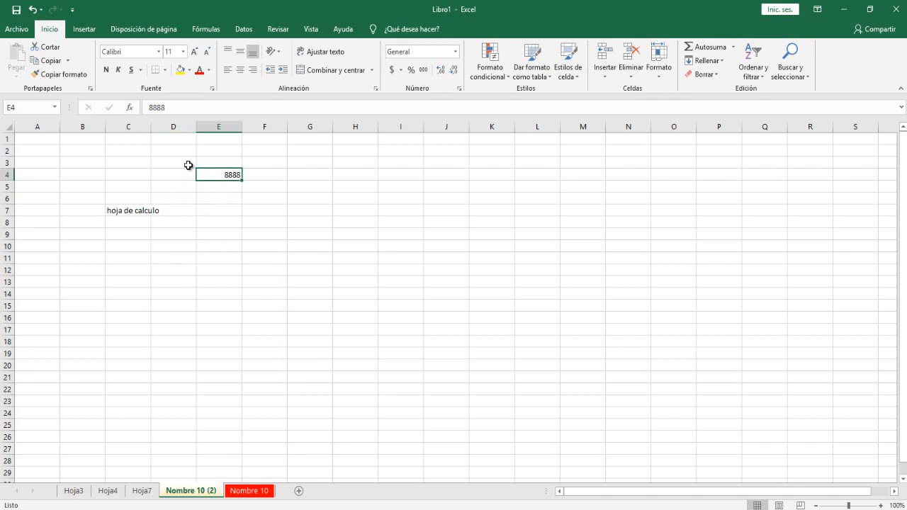
click(128, 177)
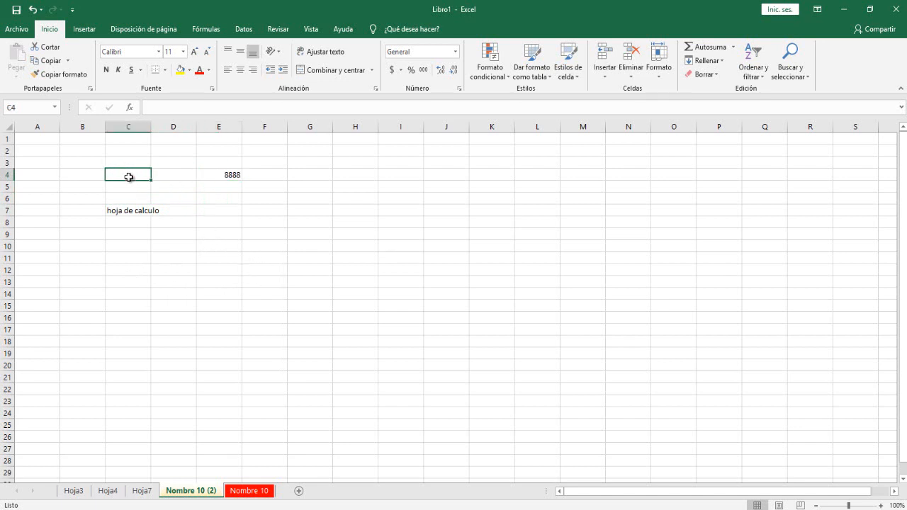
click(605, 74)
click(620, 88)
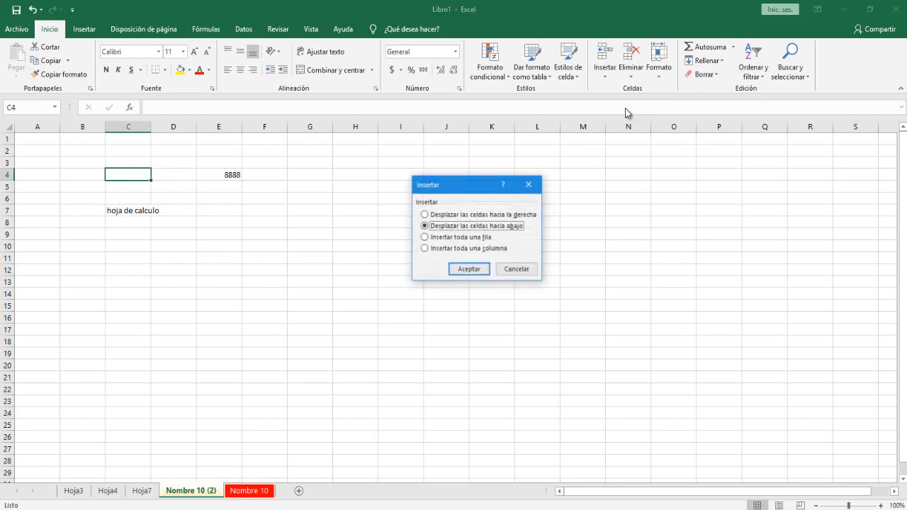
click(500, 218)
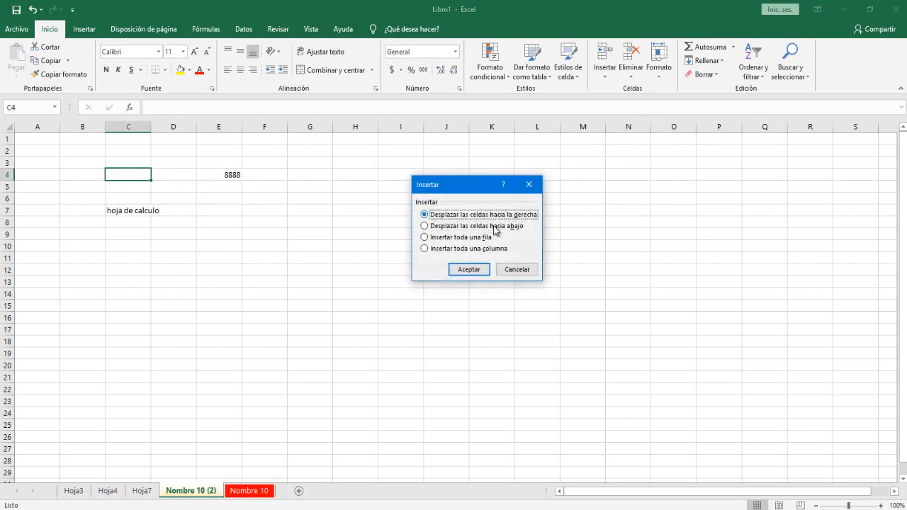
click(471, 272)
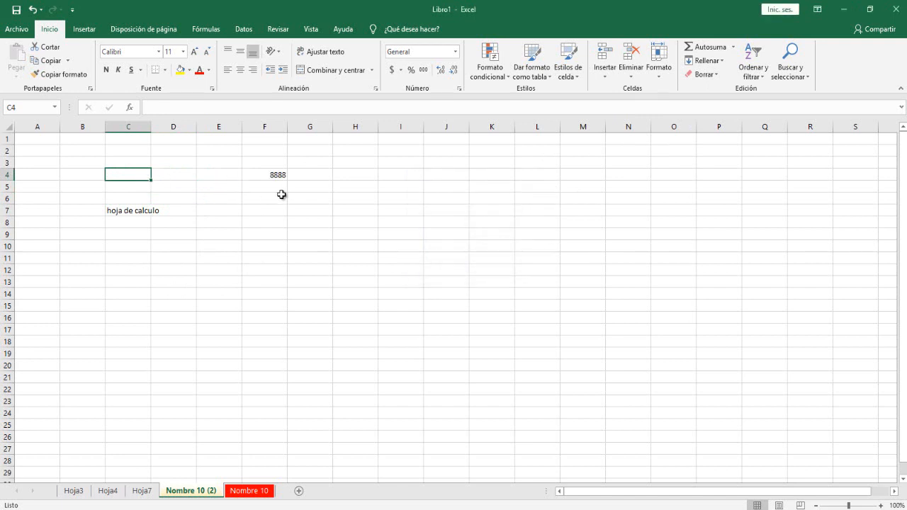
click(268, 174)
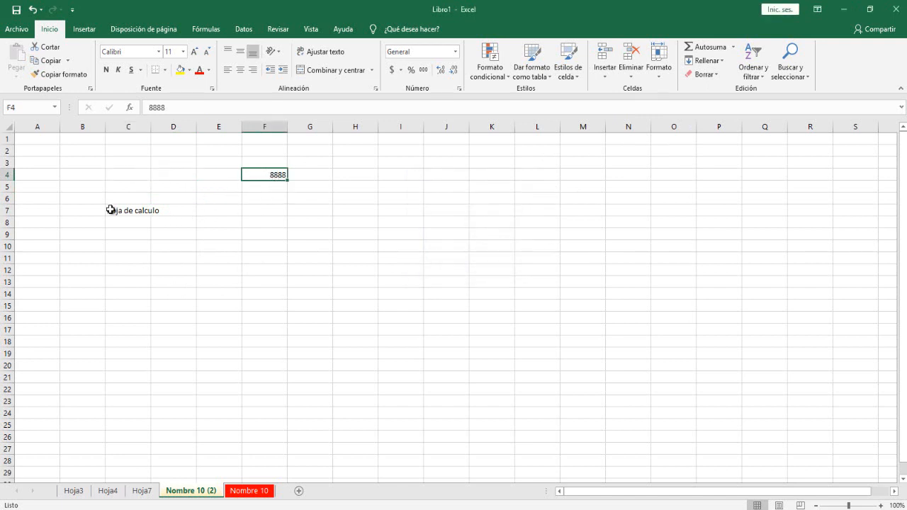
click(111, 210)
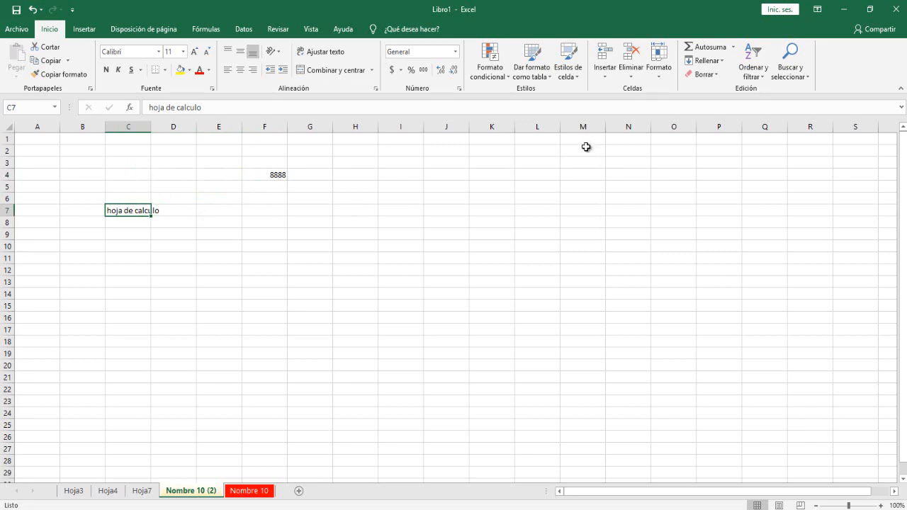
click(468, 228)
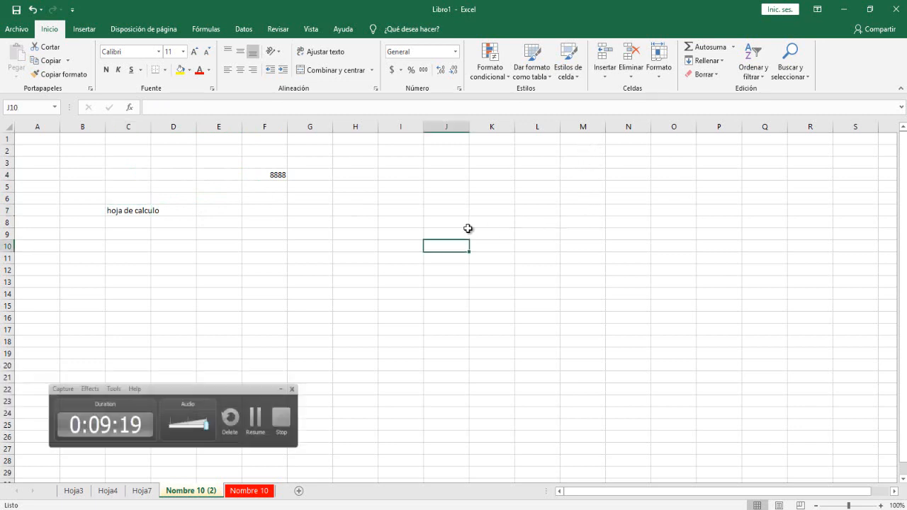
click(526, 233)
click(416, 199)
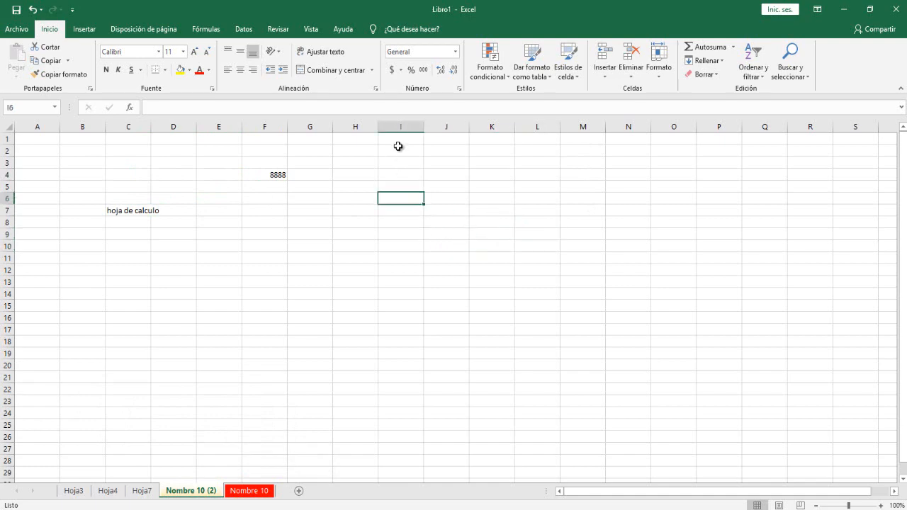
click(401, 129)
click(446, 136)
click(413, 126)
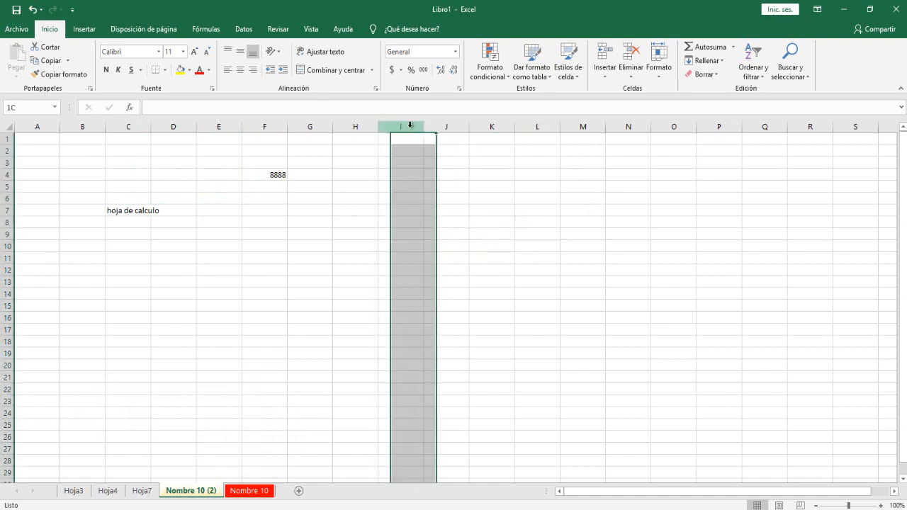
click(402, 176)
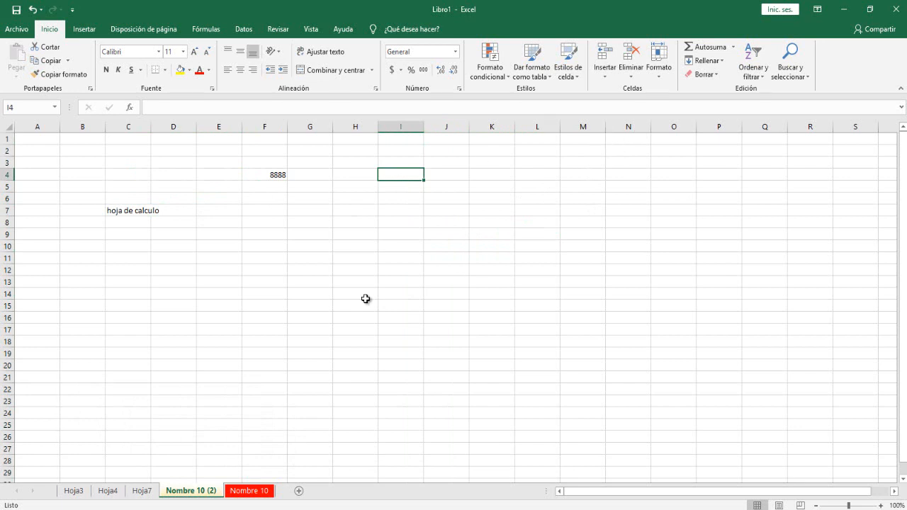
click(660, 80)
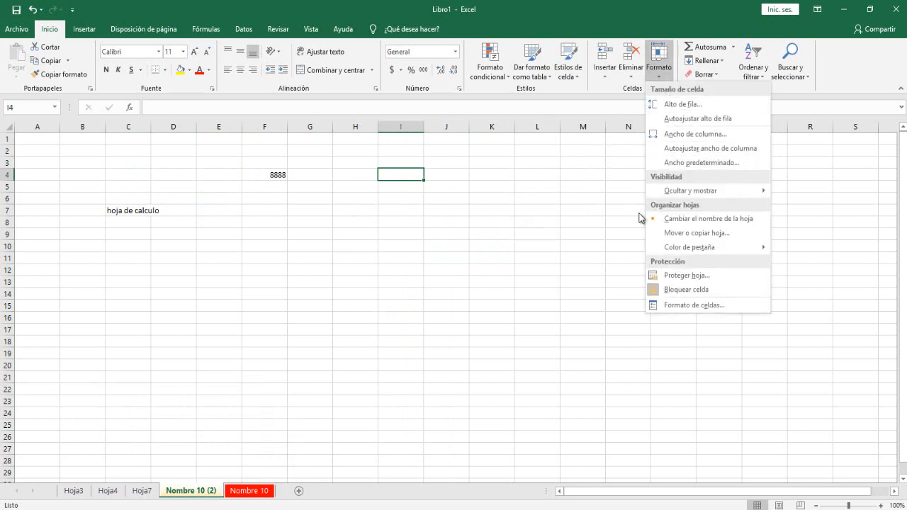
mouse_move(679, 195)
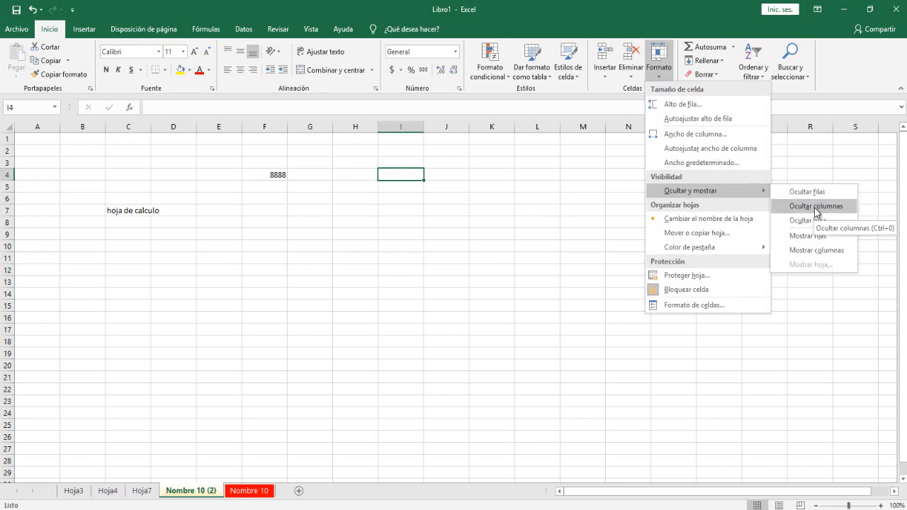
click(399, 128)
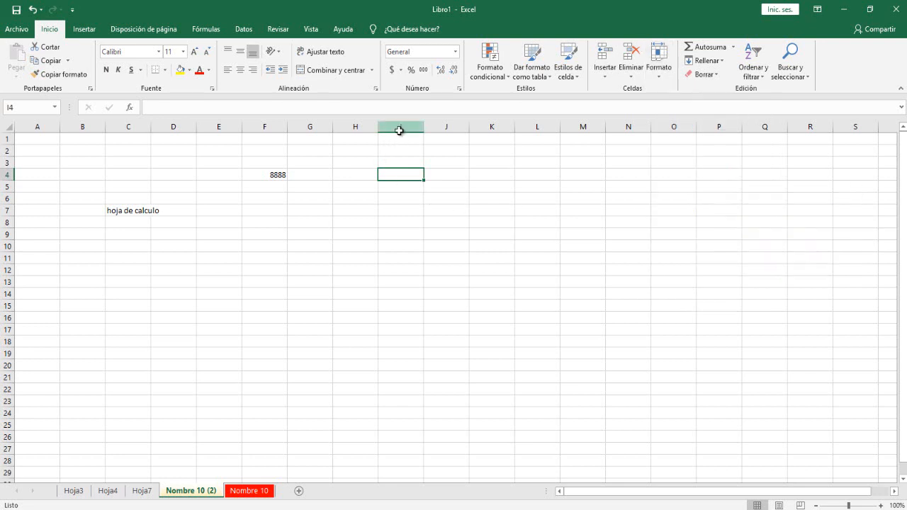
click(400, 127)
- Hide column F, which contains the 8888 value
click(267, 131)
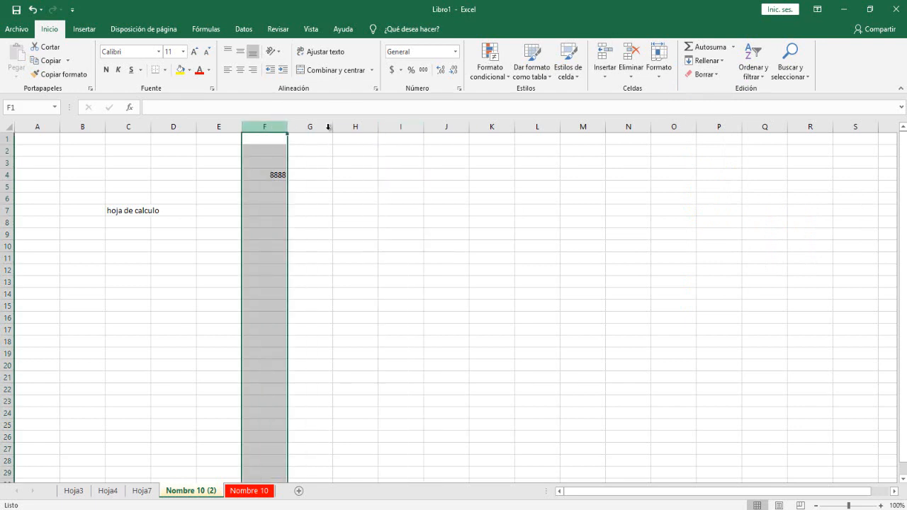
click(658, 71)
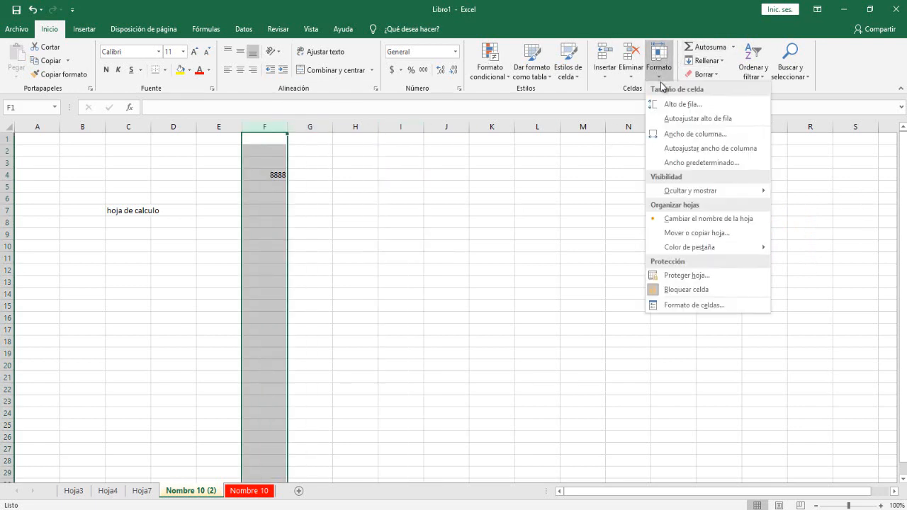
mouse_move(702, 195)
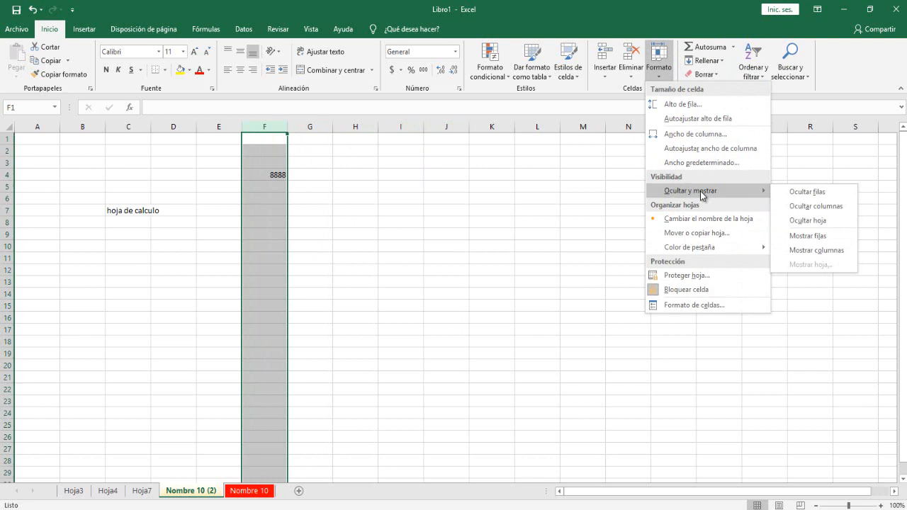
click(825, 206)
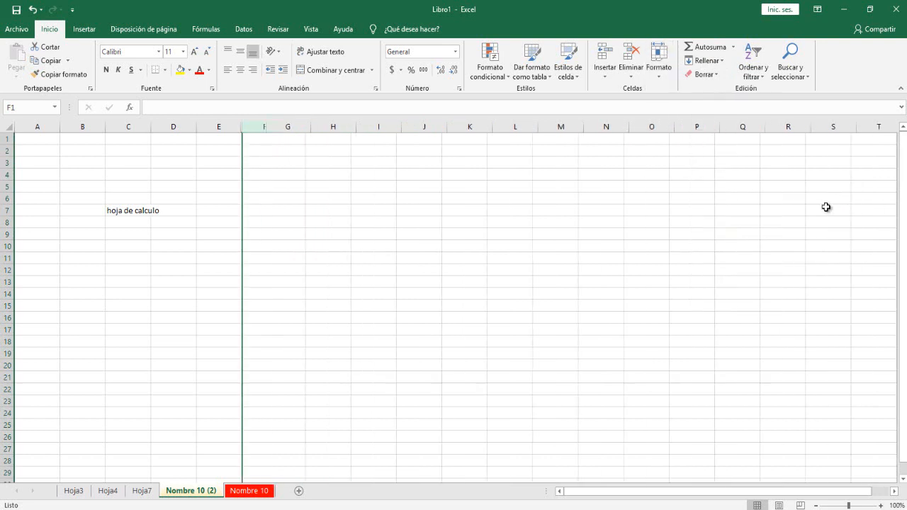
click(273, 161)
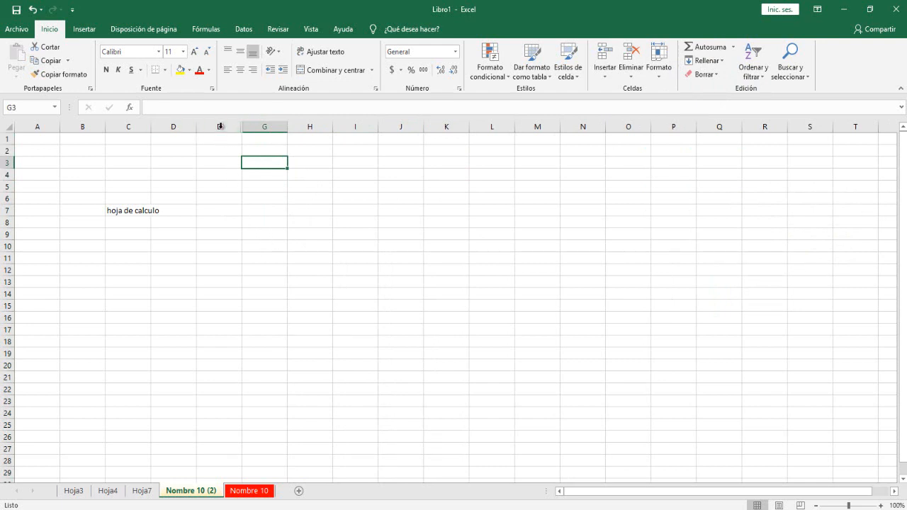
- Select the hidden column F at the boundary between columns E and G and unhide it
click(218, 128)
click(259, 126)
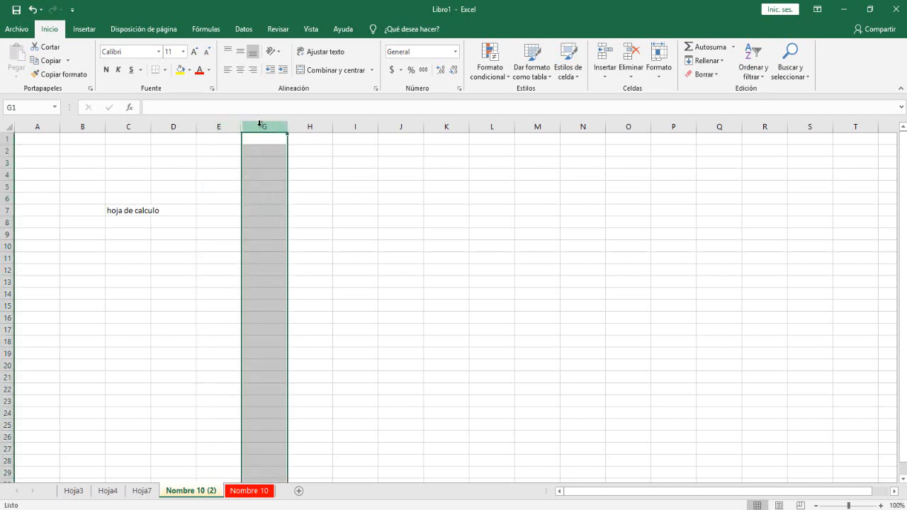
click(233, 162)
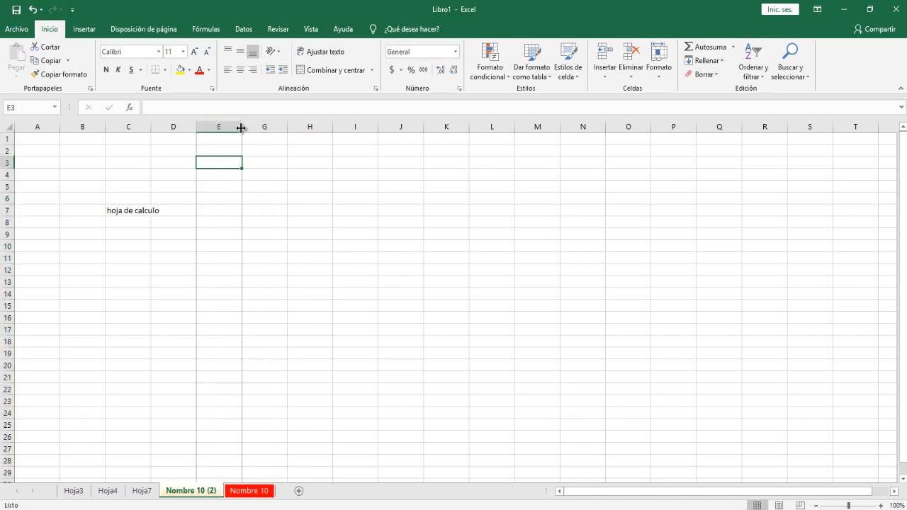
click(243, 128)
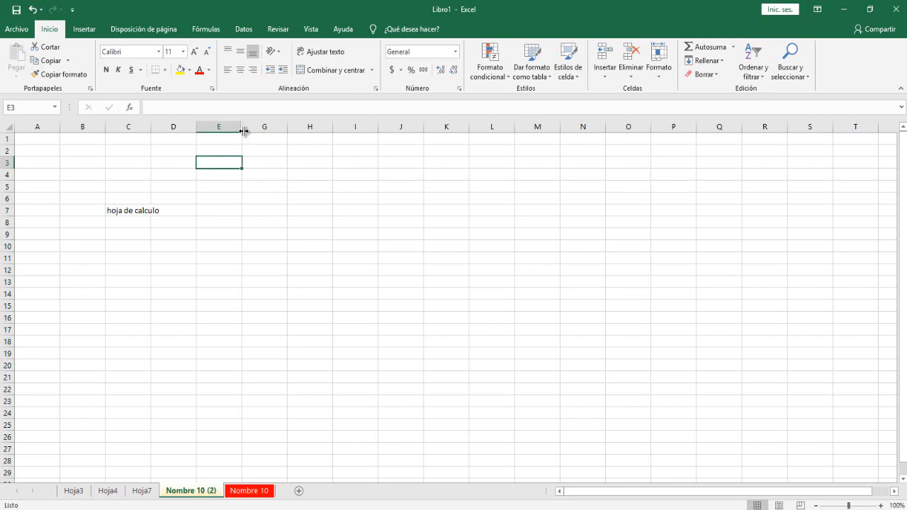
click(246, 139)
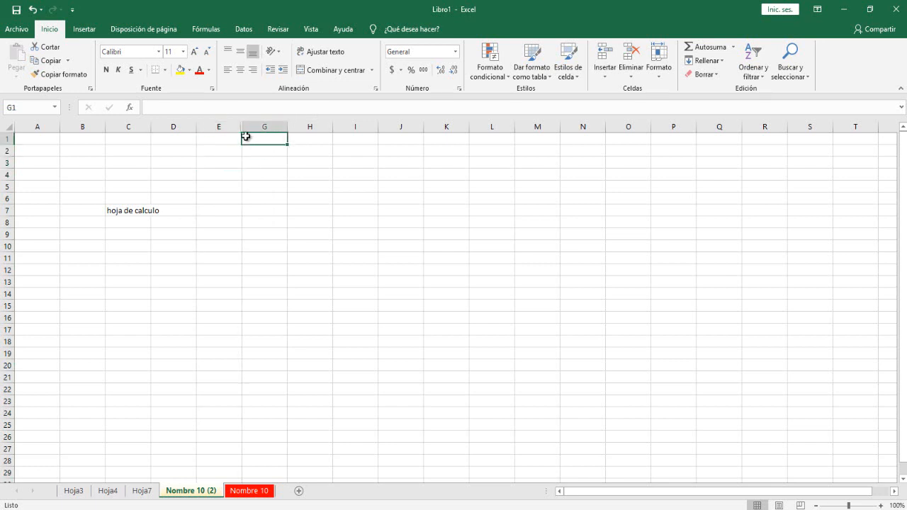
click(240, 128)
drag(242, 129, 244, 129)
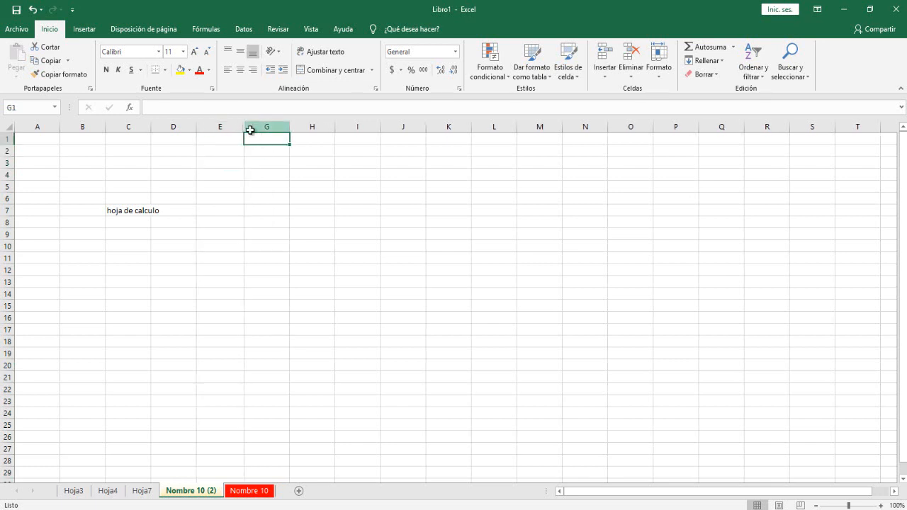
click(250, 129)
click(243, 128)
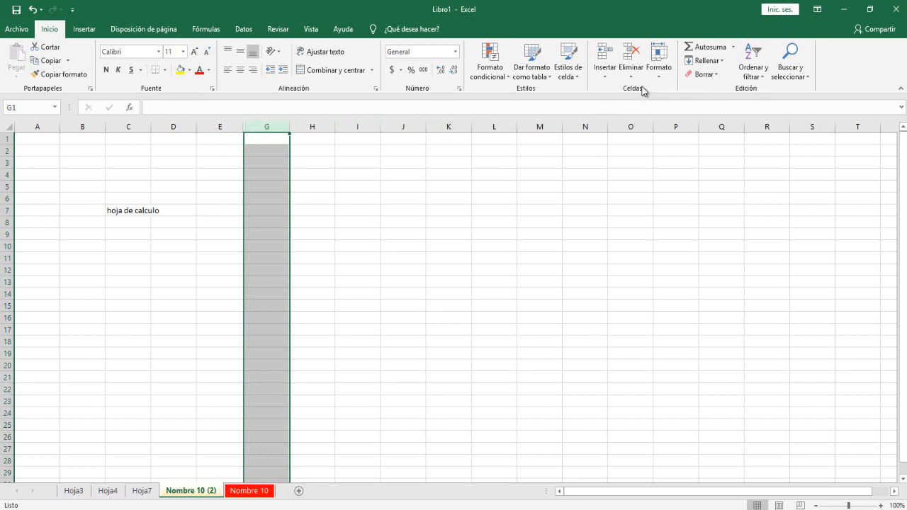
click(659, 74)
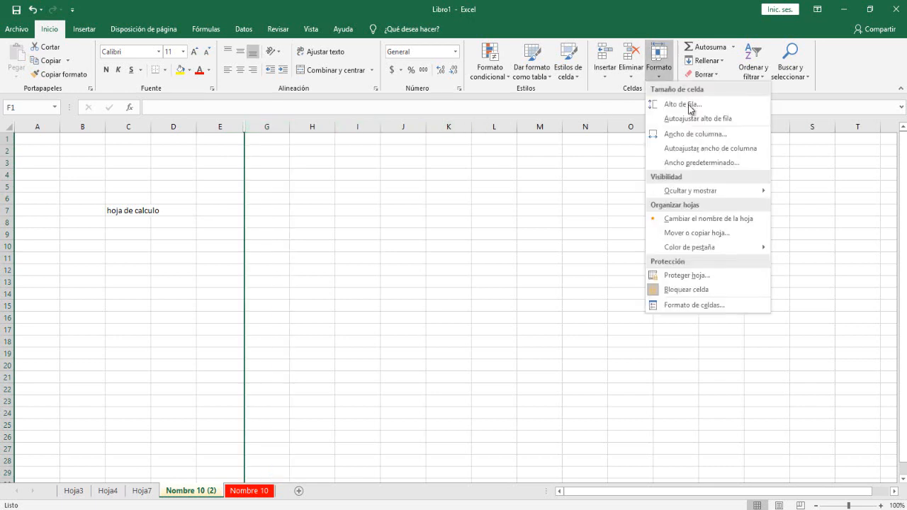
mouse_move(703, 193)
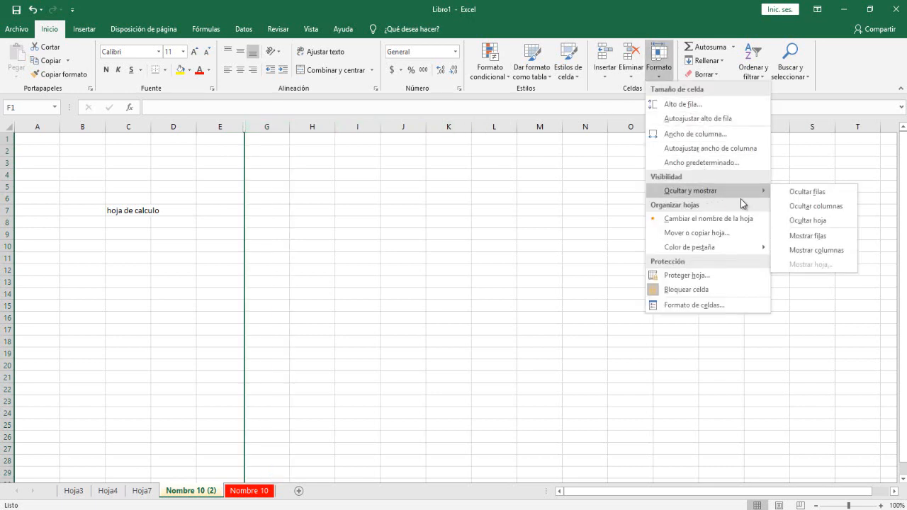
click(813, 252)
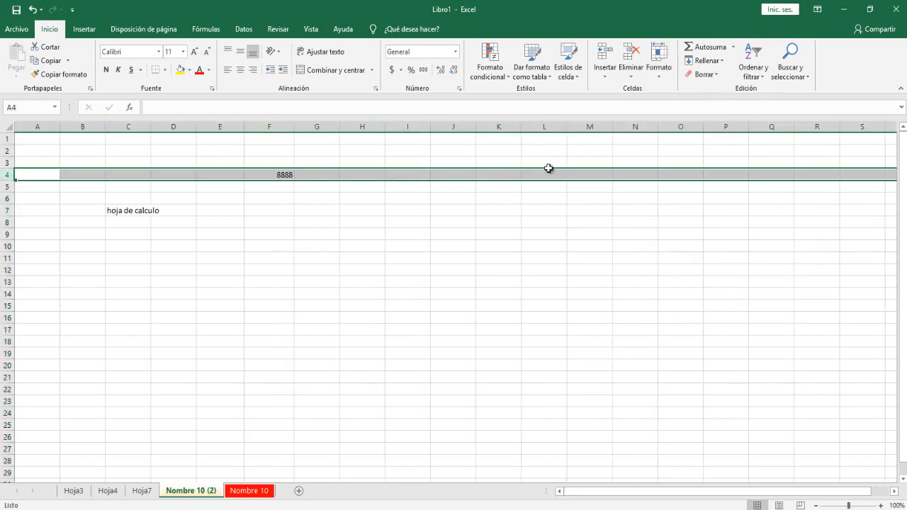
- Hide row 4, the row that contains the 8888 value
click(659, 77)
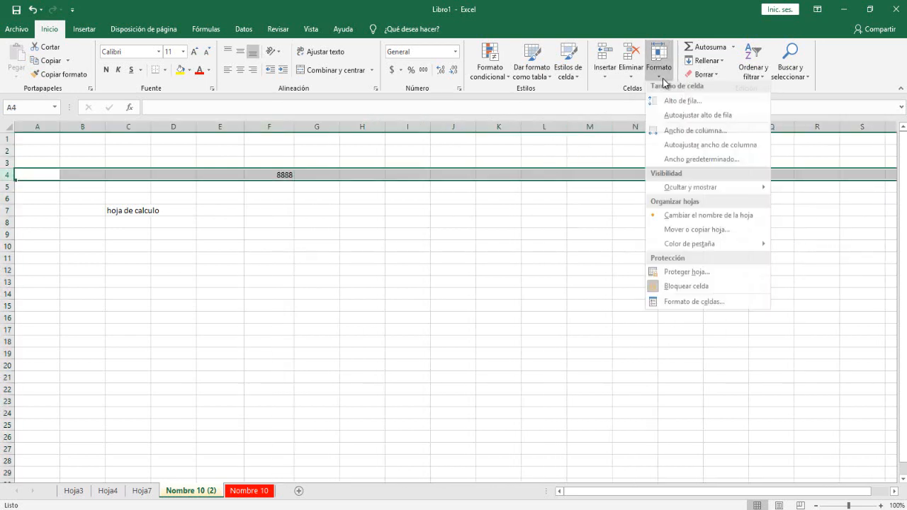
mouse_move(684, 191)
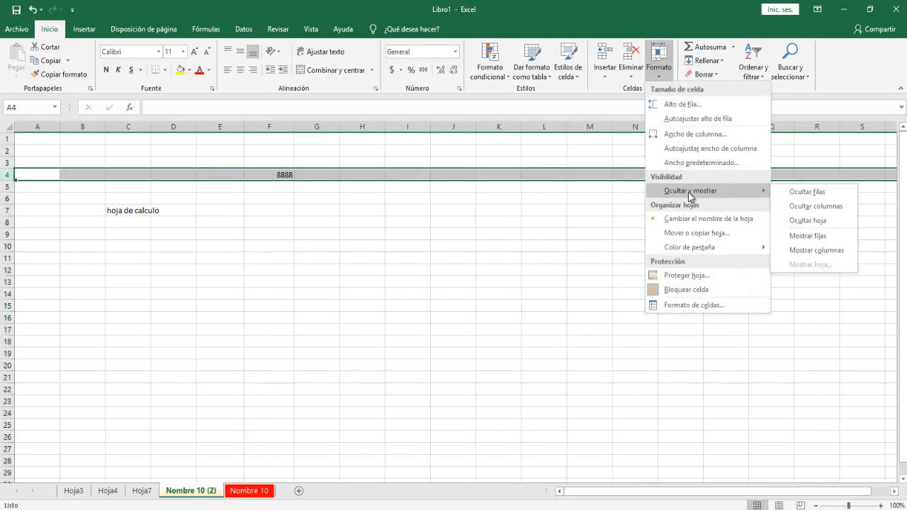
click(824, 192)
- Unhide row 4 between rows 3 and 5 and clear the row selection
click(658, 75)
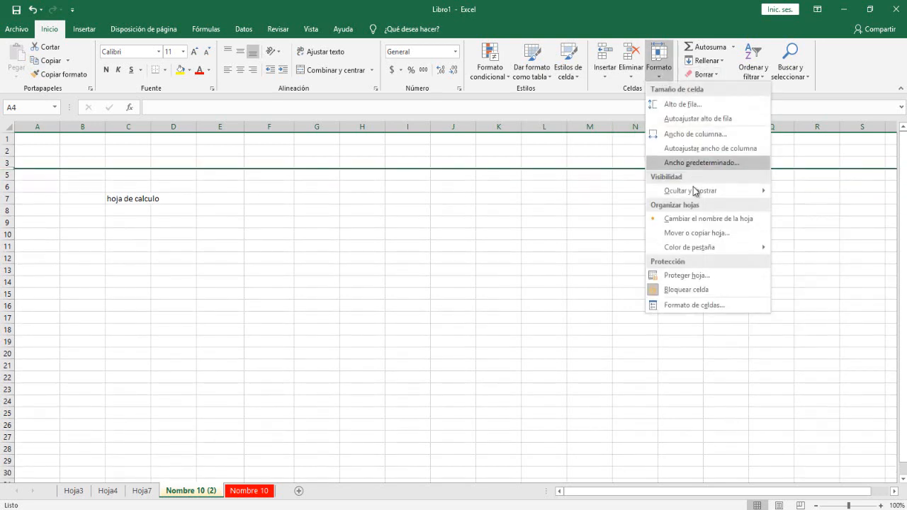
mouse_move(694, 190)
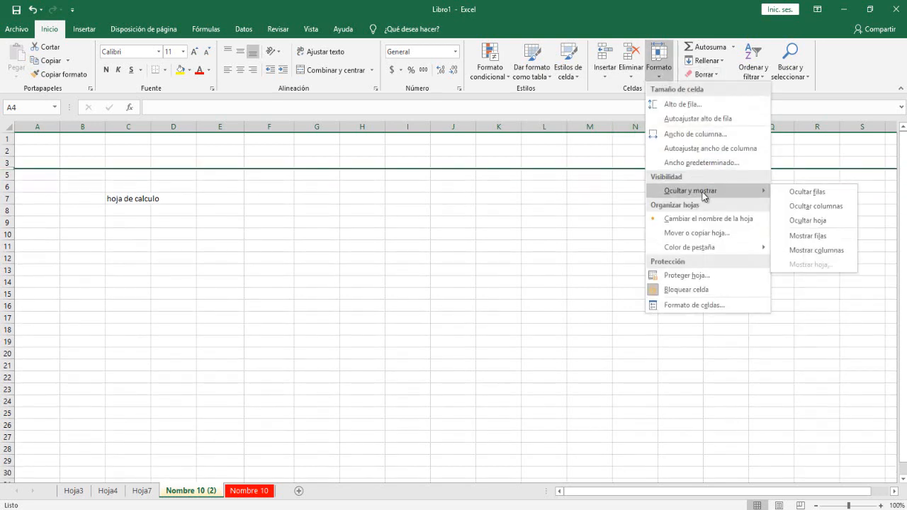
click(813, 236)
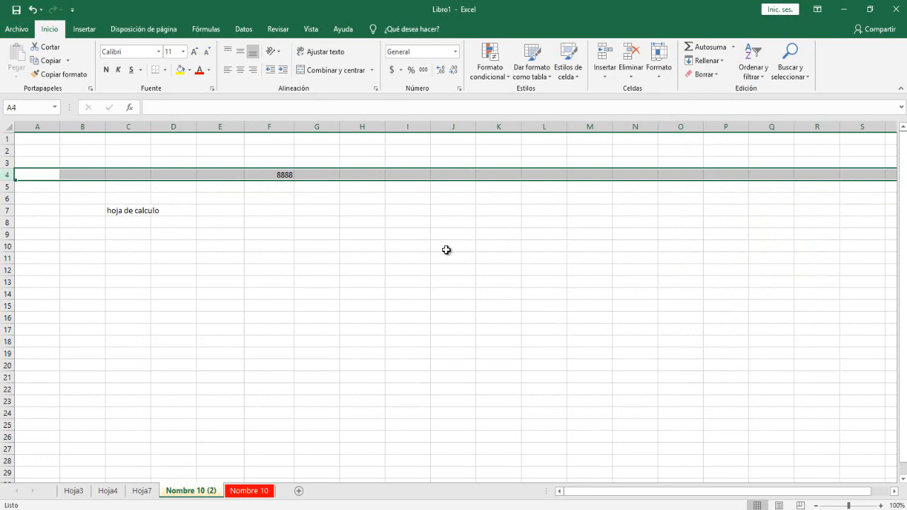
click(431, 269)
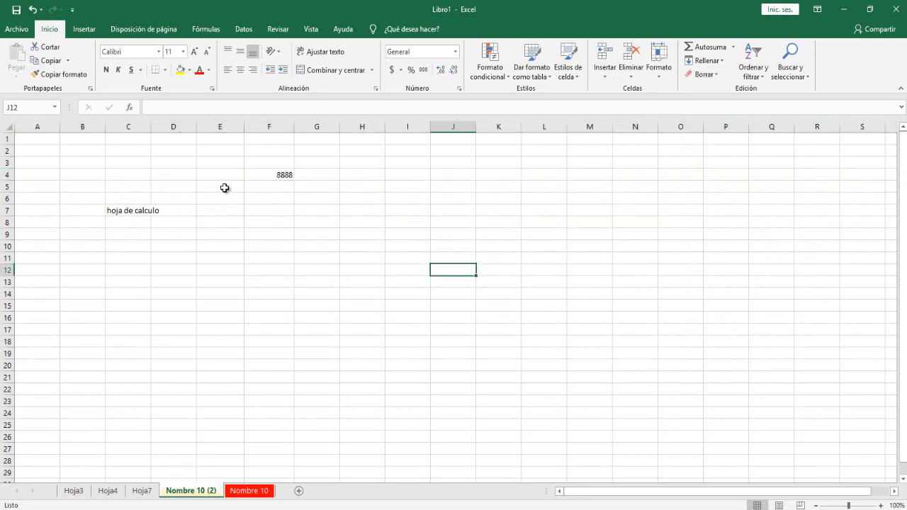
- Increase the height of row 4, which contains the 8888 value, by entering a row height
click(278, 177)
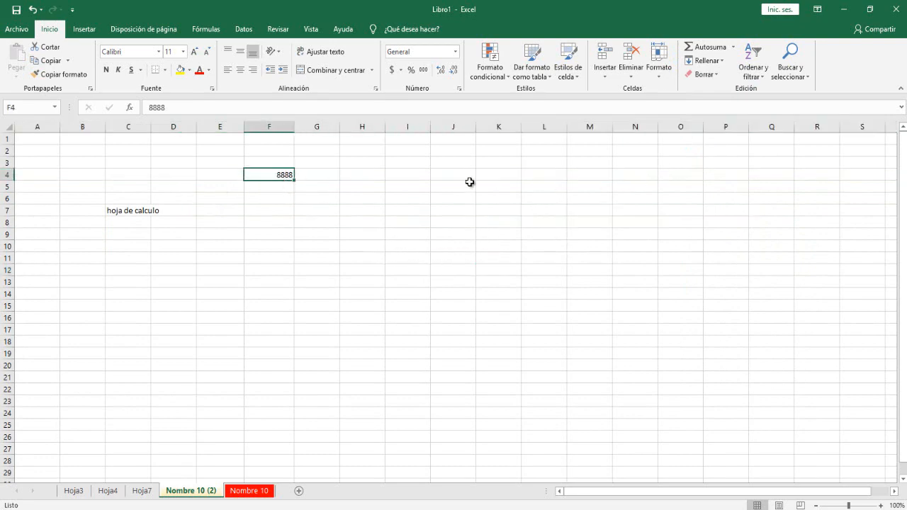
click(658, 74)
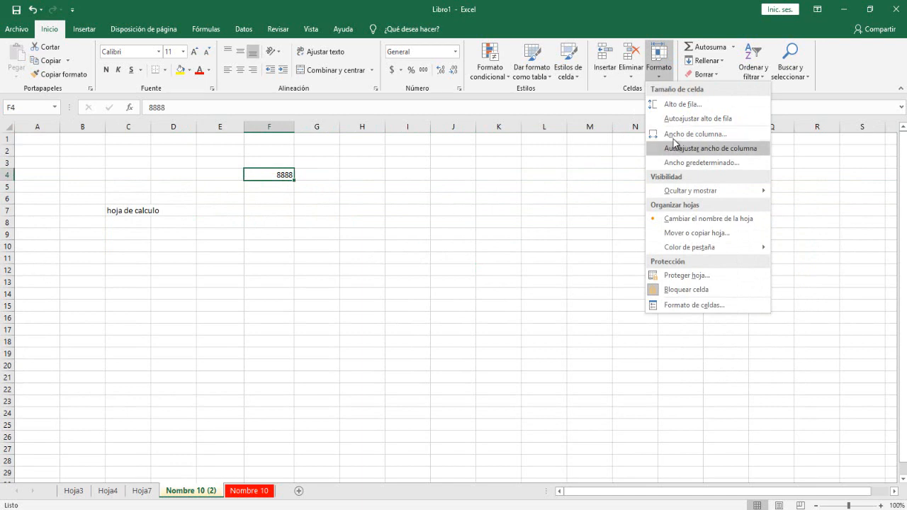
click(687, 104)
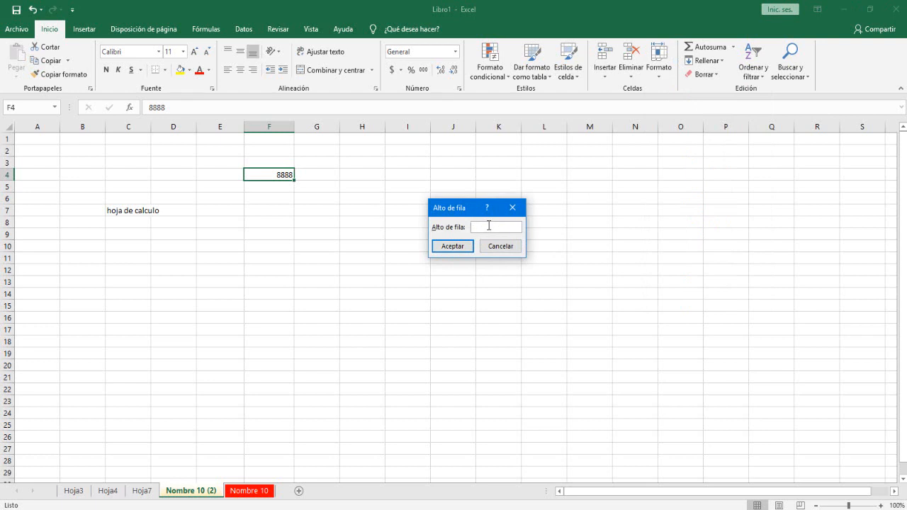
click(453, 247)
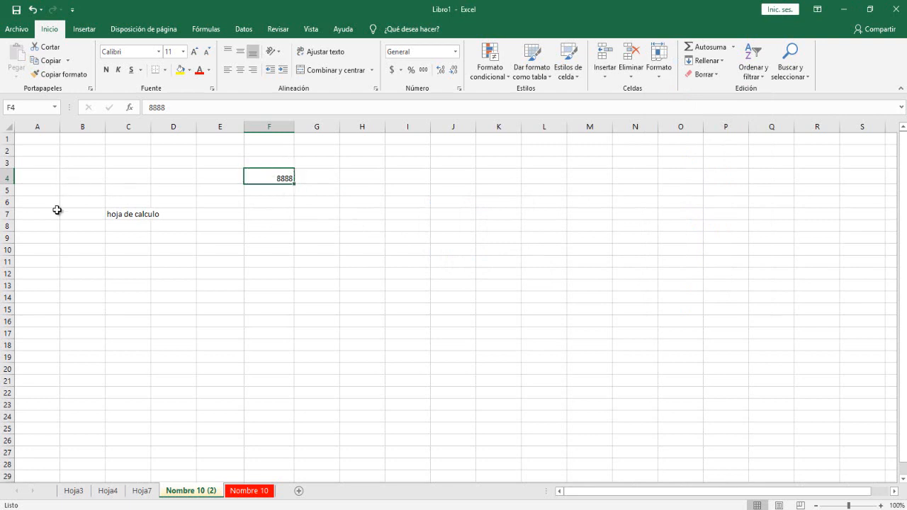
- Set the width of column F, which holds the 8888 value, to 13,86
click(132, 214)
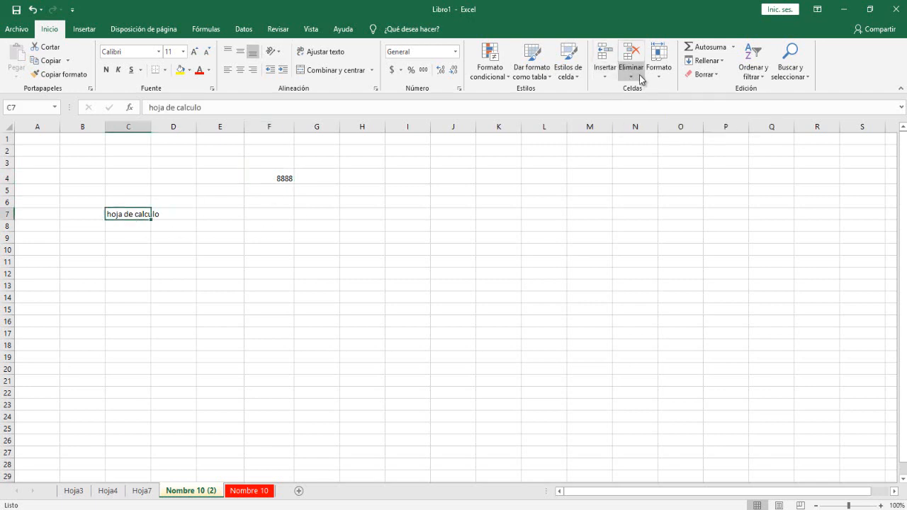
click(279, 176)
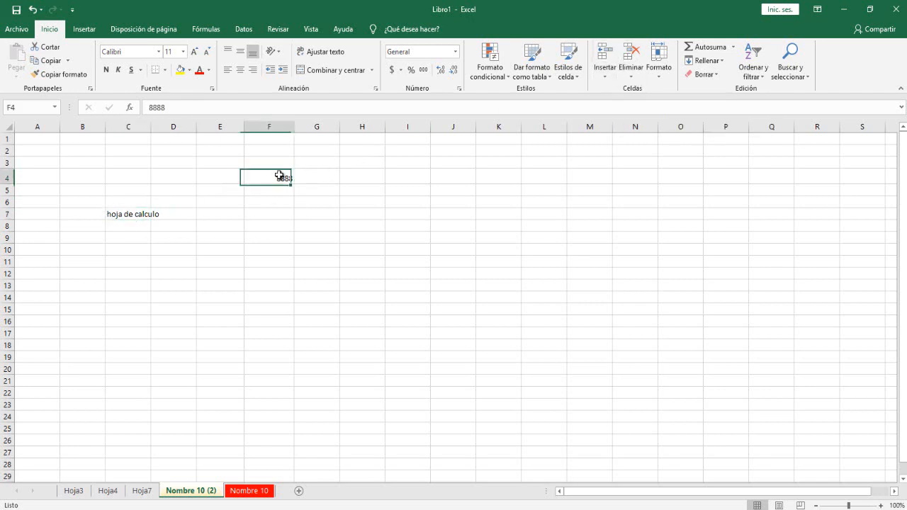
click(659, 61)
click(684, 133)
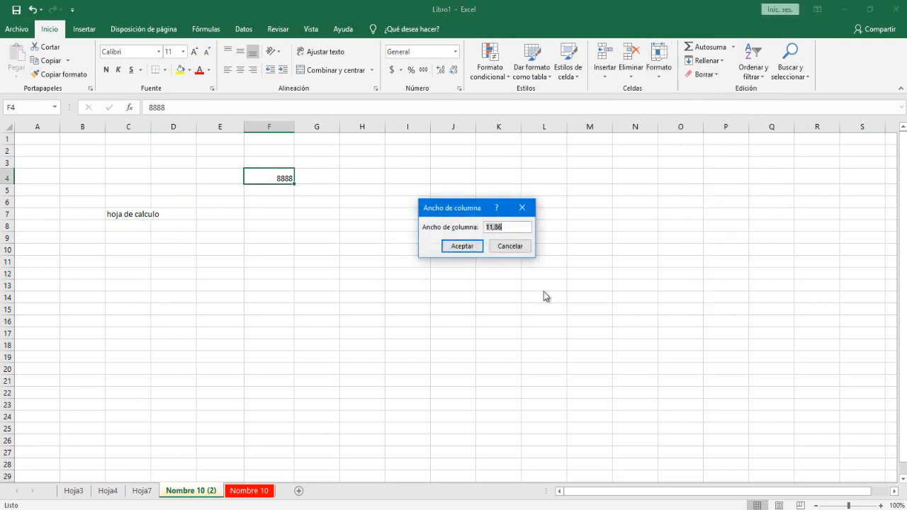
drag(505, 228, 446, 233)
text(13,86)
click(464, 248)
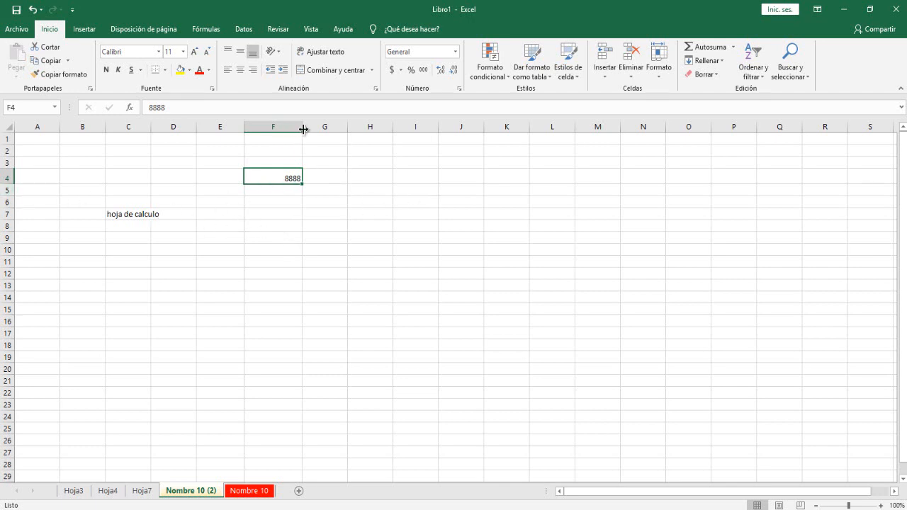
- Widen column F manually at its boundary with column G and slightly adjust the height of row 2
drag(303, 129, 324, 133)
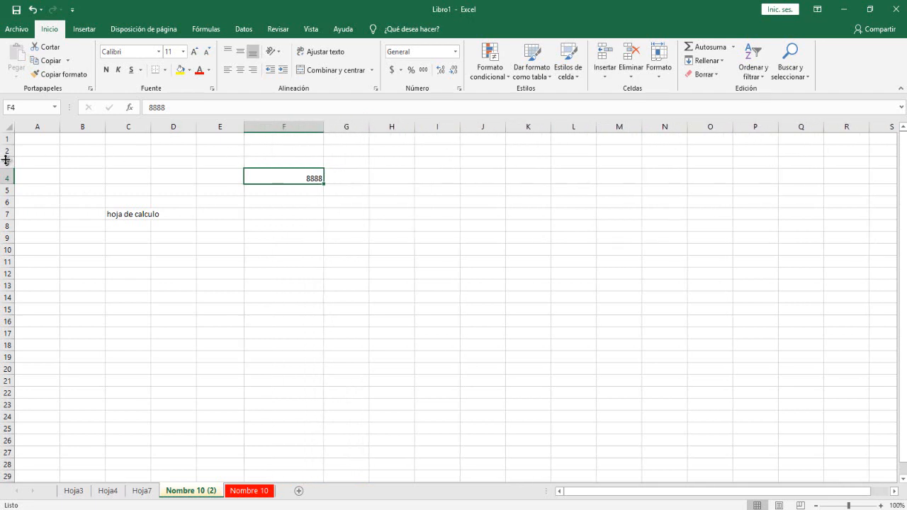
mouse_move(10, 155)
mouse_down()
mouse_move(10, 177)
mouse_move(10, 157)
mouse_up()
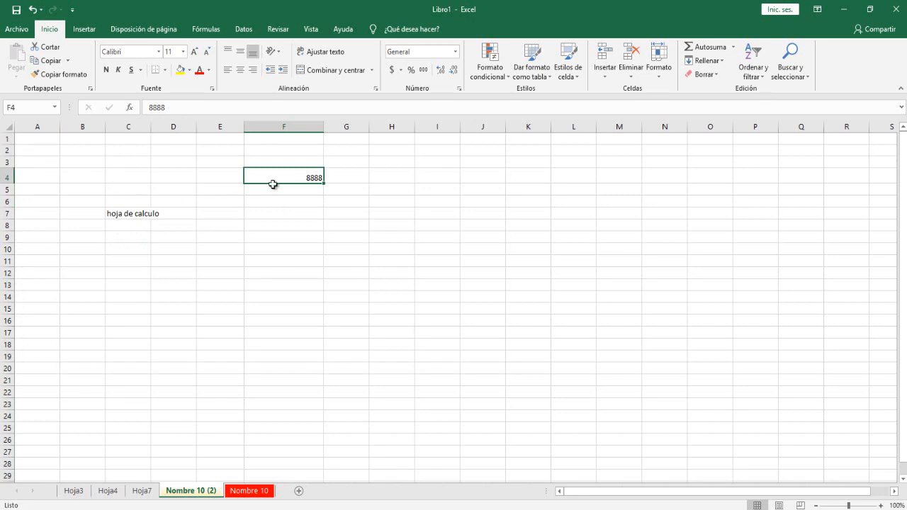
click(365, 212)
click(283, 224)
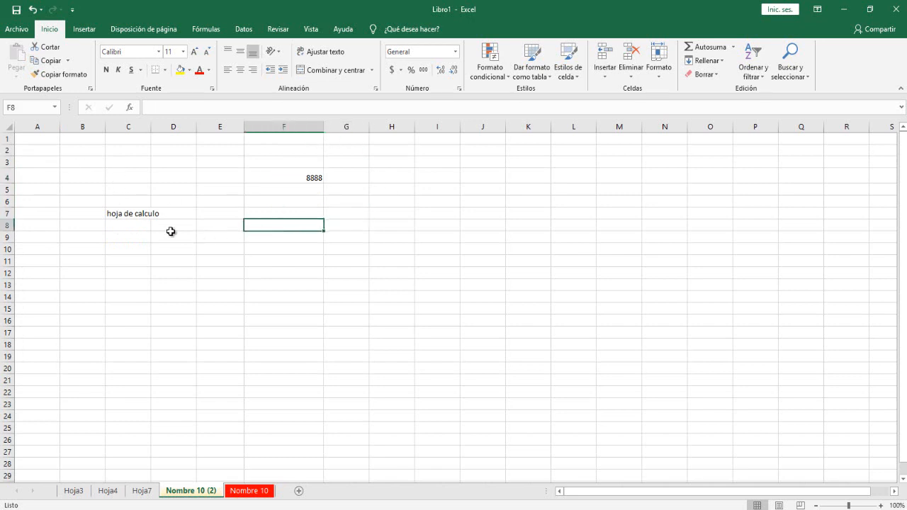
click(131, 220)
click(142, 214)
- Select cell F4 and autofit the width of column F to its 8888 value
click(325, 182)
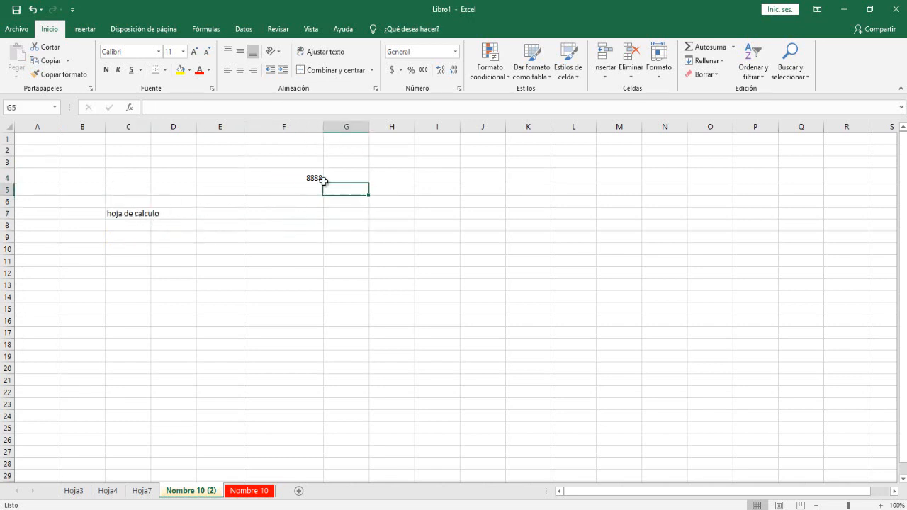
click(310, 178)
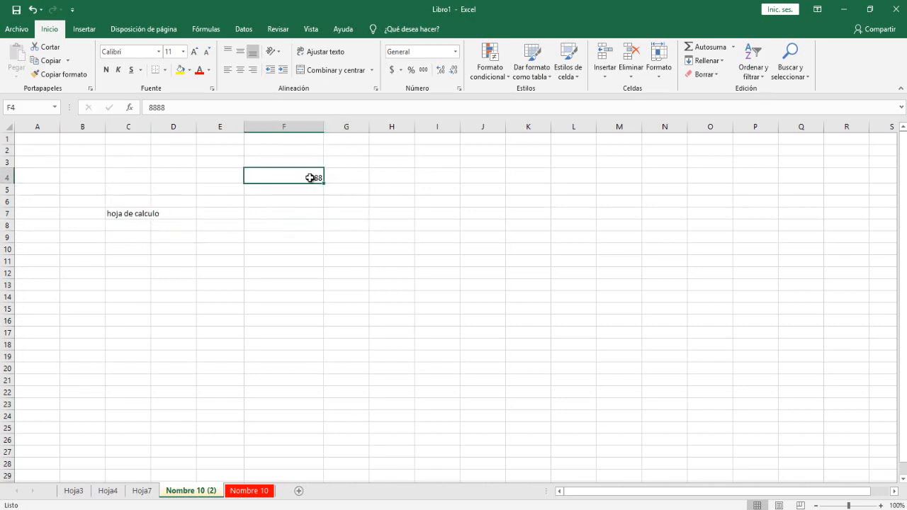
double_click(324, 127)
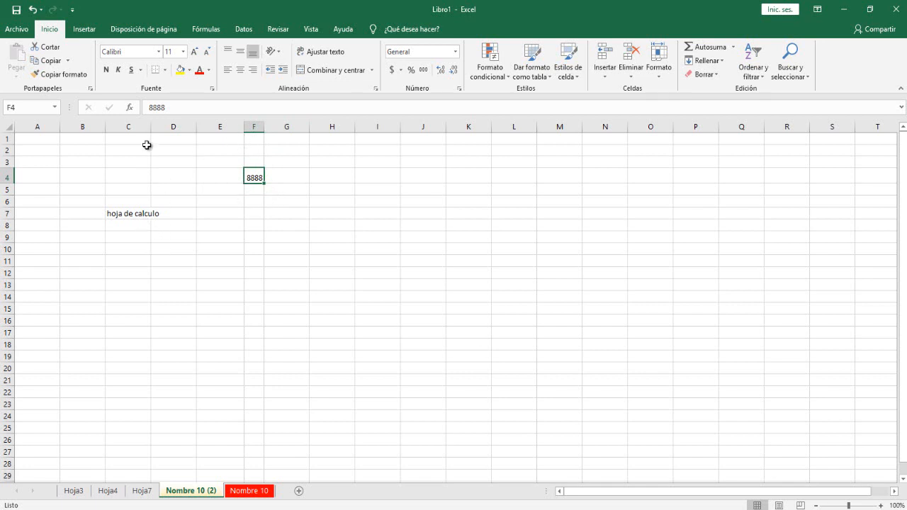
- Narrow column C manually and autofit its width to the "hoja de calculo" text in cell C7
click(123, 216)
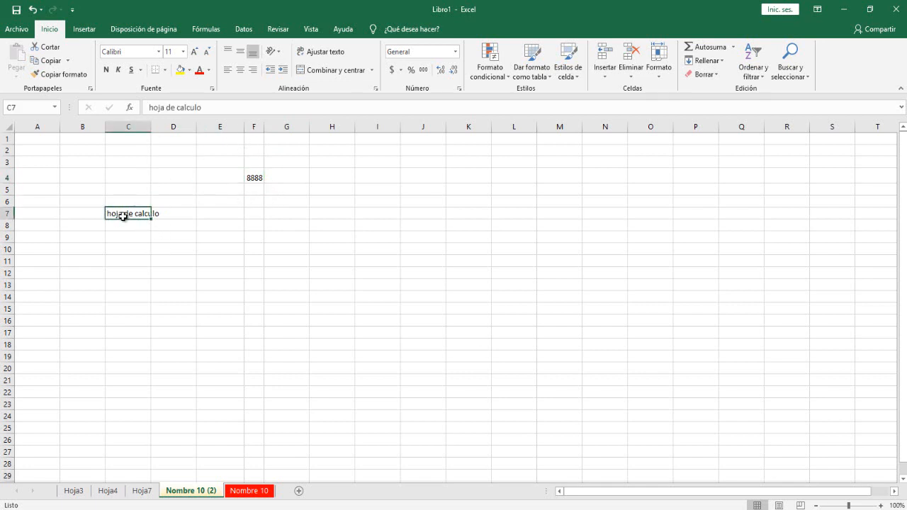
click(163, 213)
click(125, 212)
click(175, 210)
click(147, 213)
mouse_move(151, 127)
mouse_down()
mouse_move(170, 127)
mouse_move(142, 134)
mouse_up()
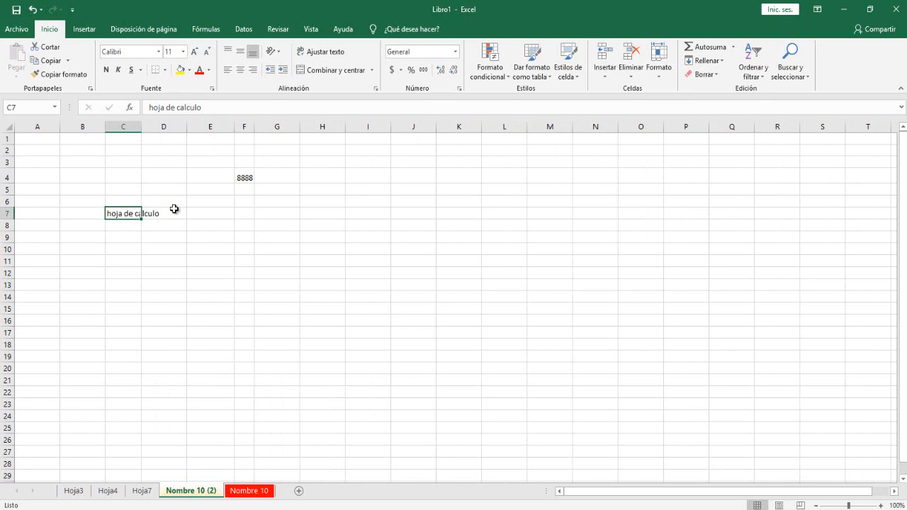
double_click(141, 126)
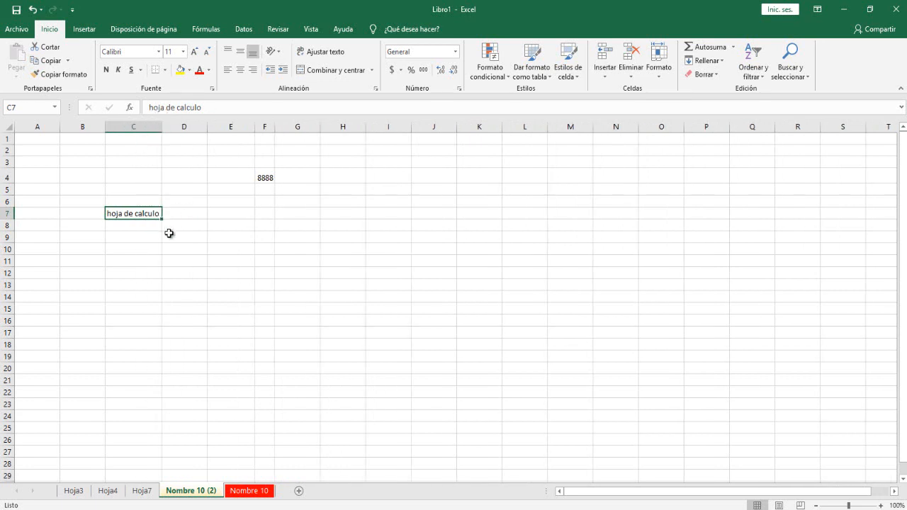